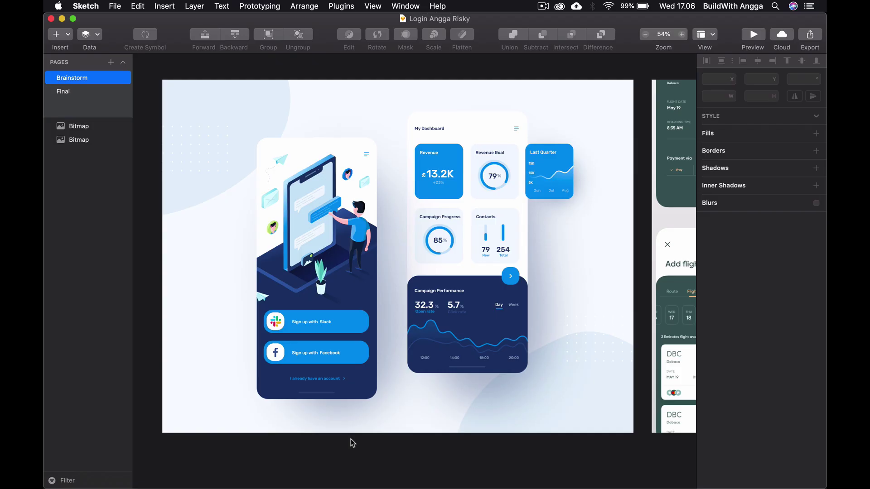
Pan over the Brainstorm reference images and select the dashboard Bitmap
scroll(352, 442, "down", 3)
scroll(353, 443, "right", 3)
scroll(353, 442, "down", 2)
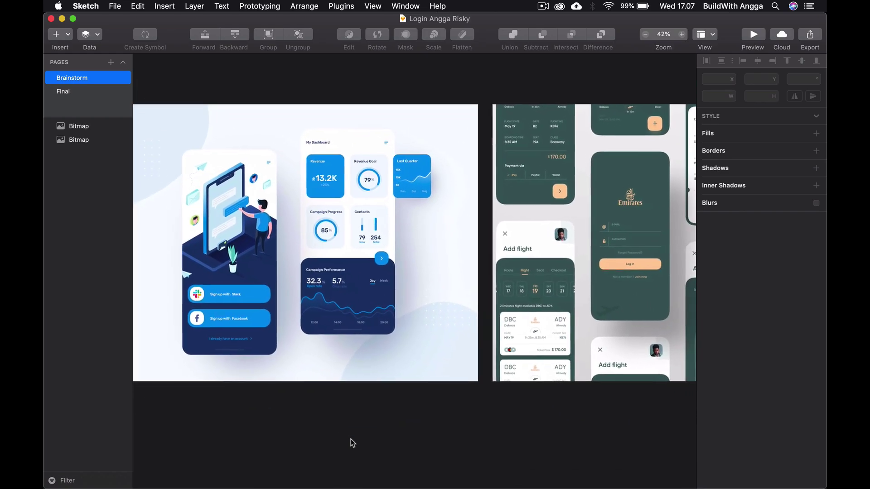
scroll(352, 442, "down", 3)
scroll(350, 441, "down", 1)
scroll(350, 441, "down", 2)
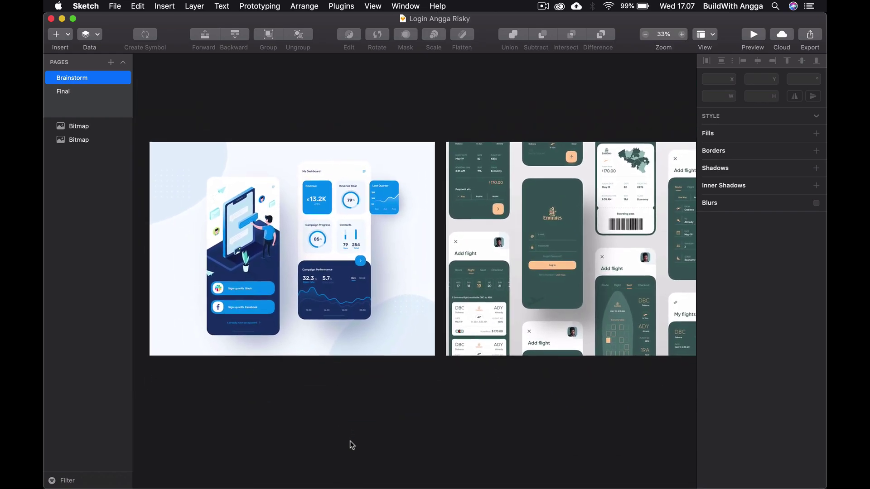
scroll(350, 443, "down", 2)
scroll(350, 442, "down", 1)
scroll(349, 442, "down", 2)
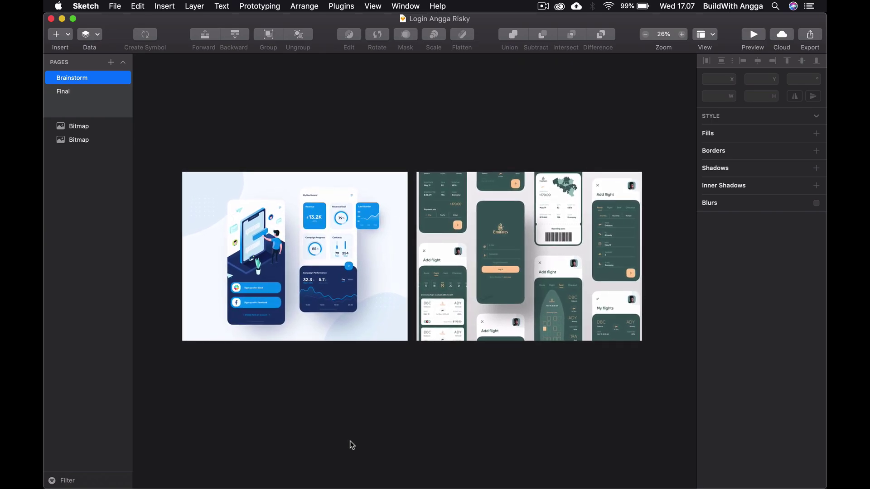
scroll(353, 445, "up", 3)
scroll(352, 446, "up", 2)
scroll(353, 442, "up", 3)
scroll(354, 432, "left", 1)
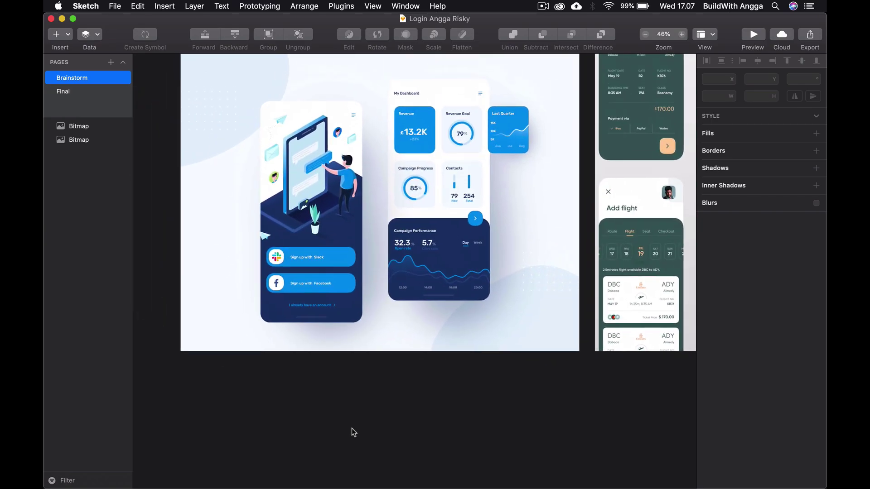
left_click(352, 248)
scroll(352, 248, "up", 3)
scroll(352, 248, "right", 1)
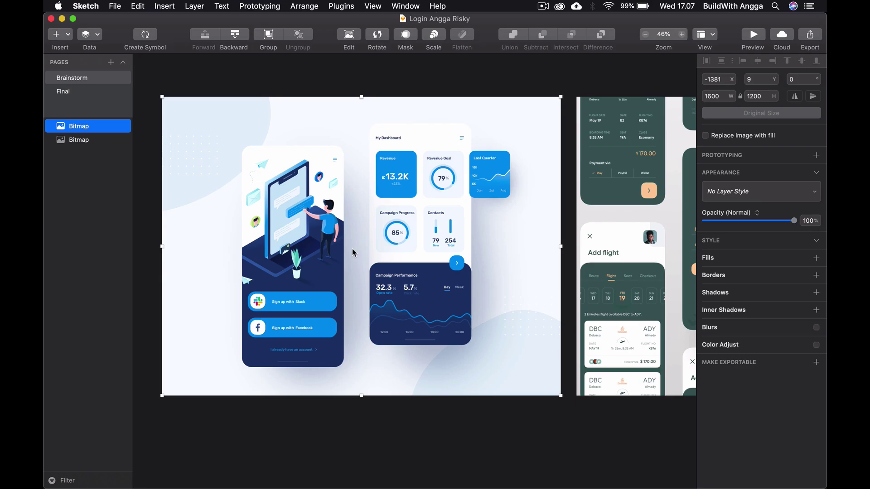
scroll(351, 248, "right", 3)
scroll(352, 248, "right", 3)
scroll(352, 248, "right", 2)
scroll(353, 252, "right", 2)
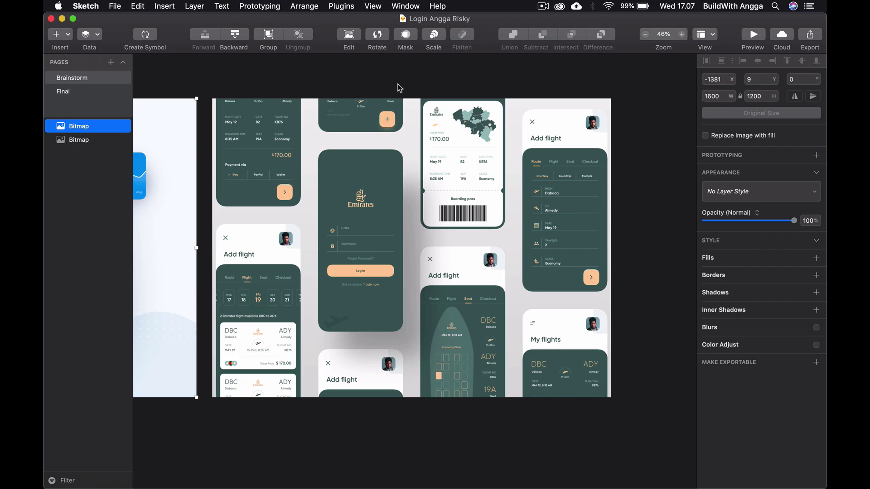
Recheck the flight-app Bitmap, reselect the dashboard Bitmap, then switch to Chrome's Dribbble results
left_click(391, 87)
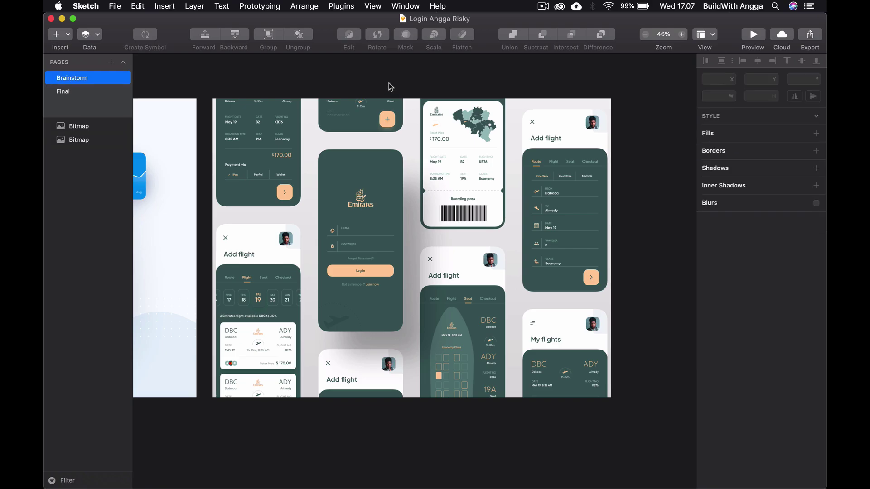
scroll(390, 87, "up", 2)
scroll(390, 86, "up", 2)
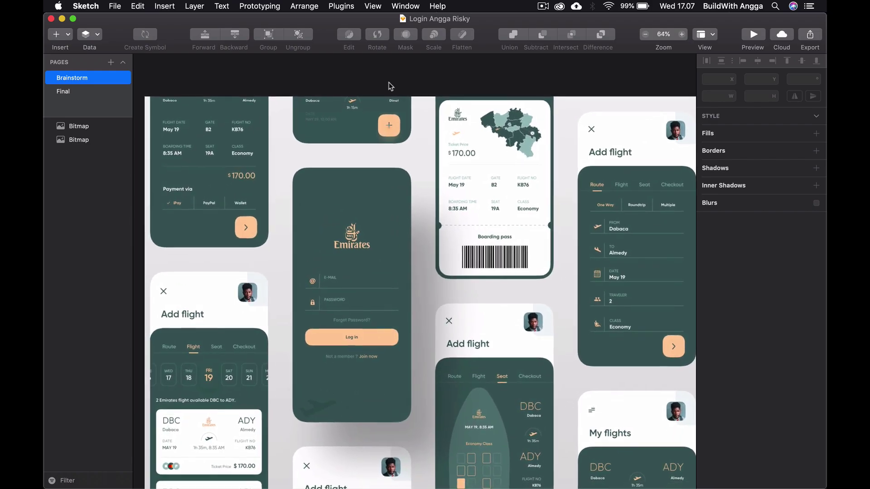
scroll(391, 87, "up", 2)
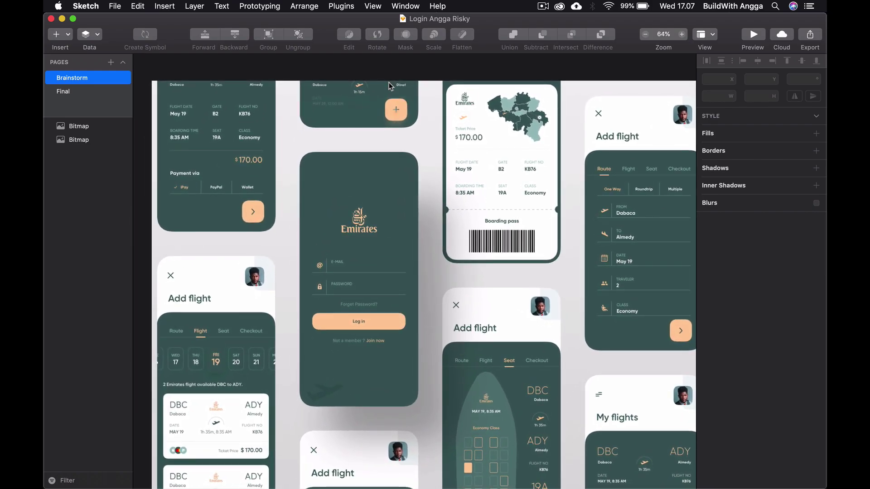
scroll(398, 109, "down", 3)
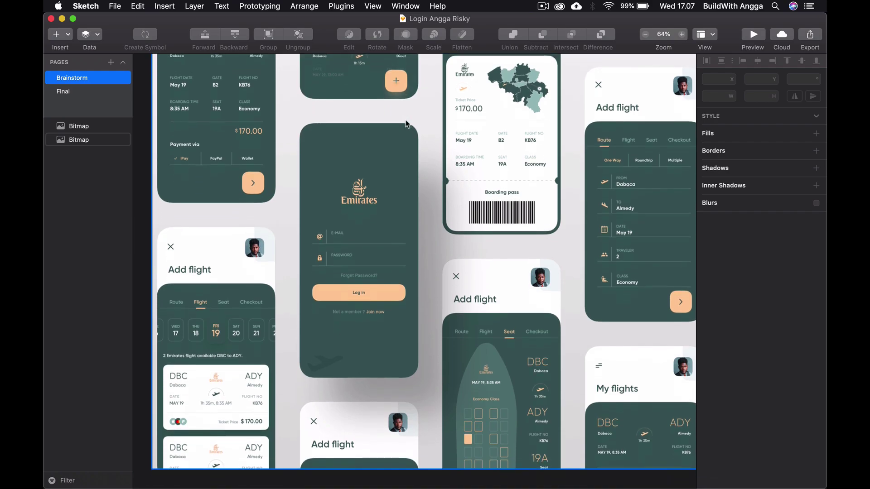
scroll(406, 121, "up", 2)
scroll(406, 122, "left", 2)
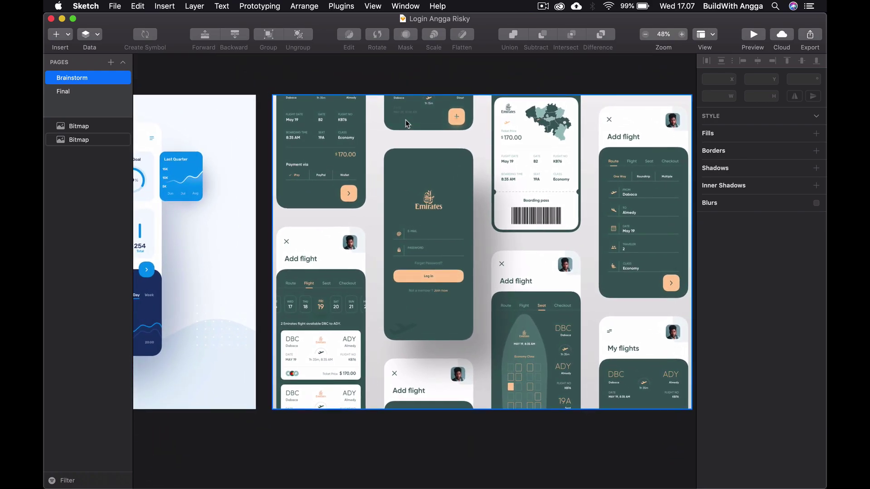
scroll(406, 120, "left", 8)
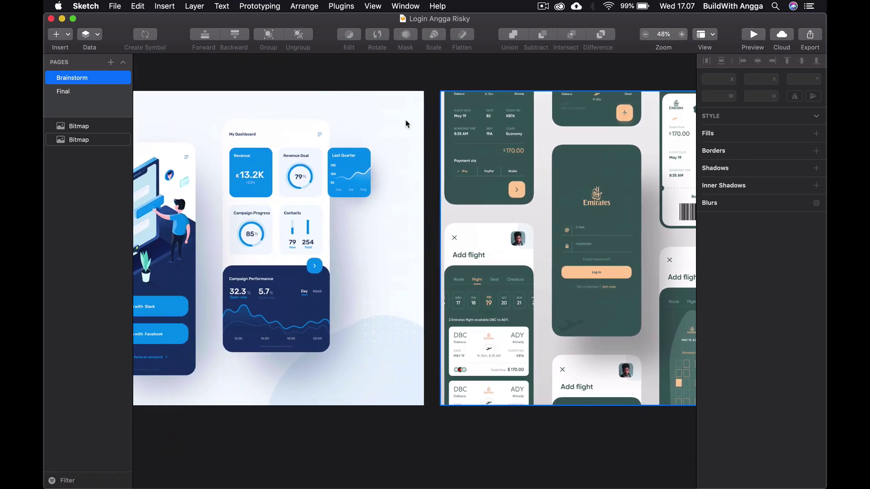
scroll(372, 140, "left", 2)
scroll(344, 158, "left", 1)
left_click(335, 167)
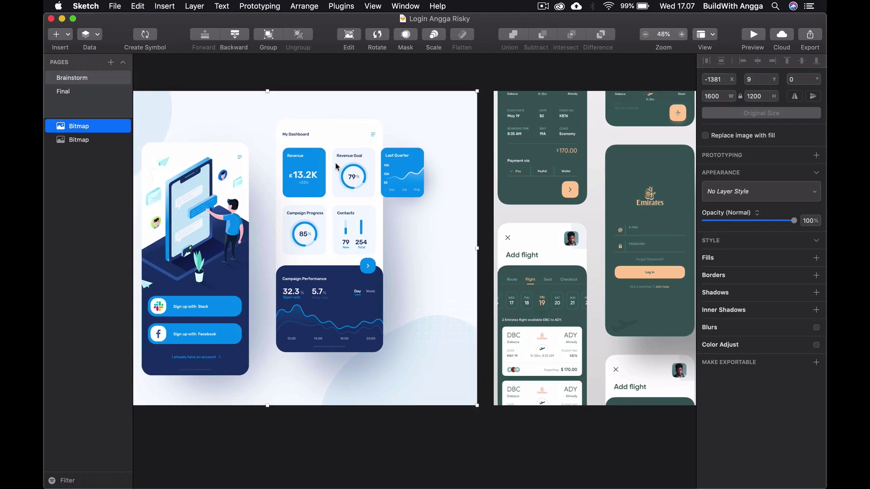
scroll(335, 167, "down", 2)
scroll(335, 166, "down", 2)
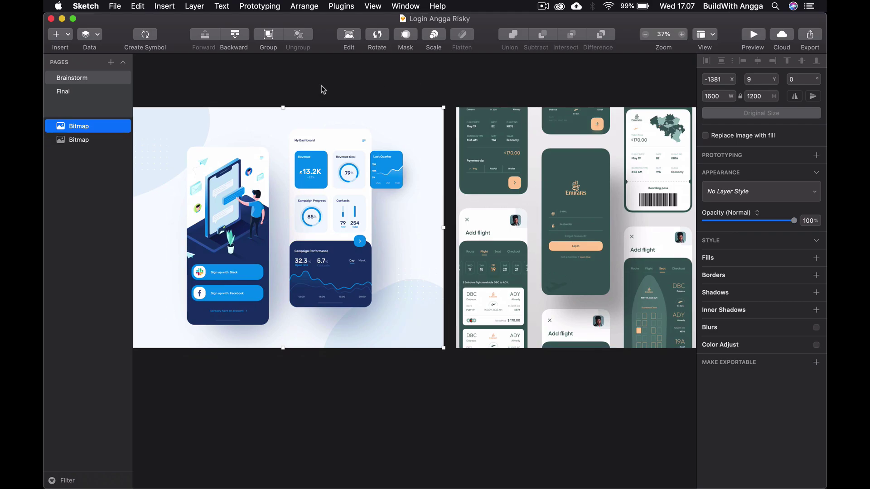
scroll(322, 89, "right", 5)
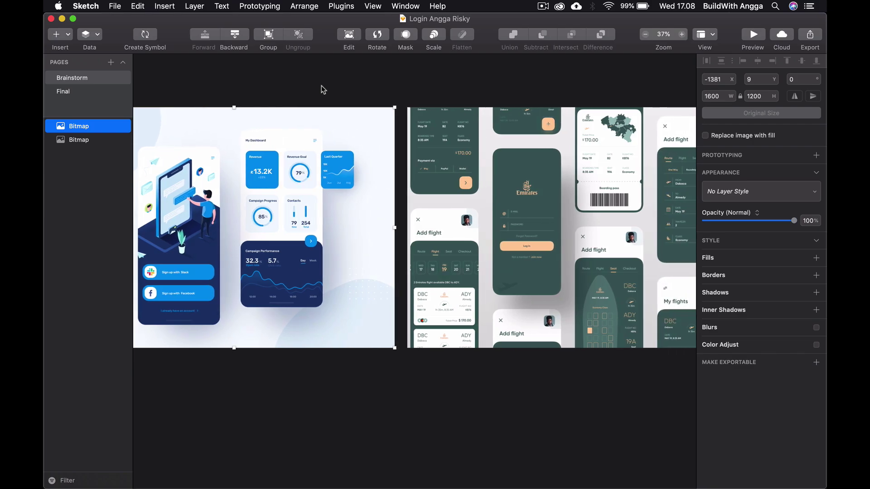
scroll(322, 89, "right", 7)
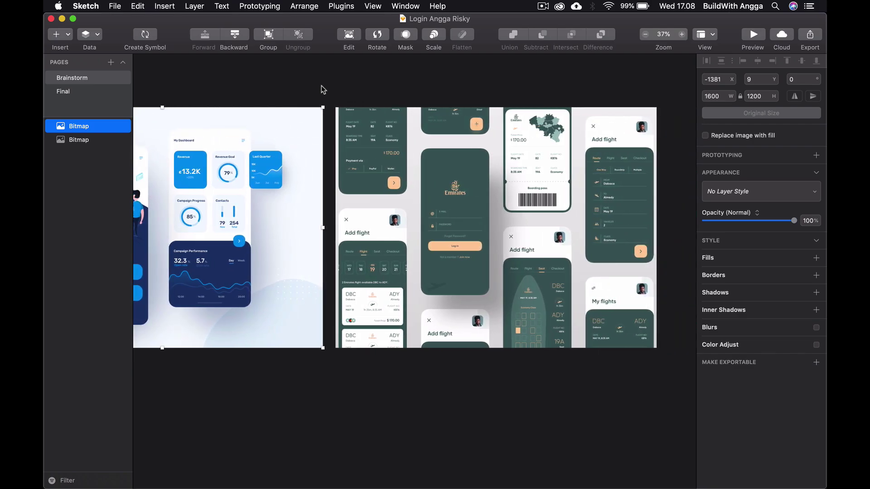
key("super+Tab")
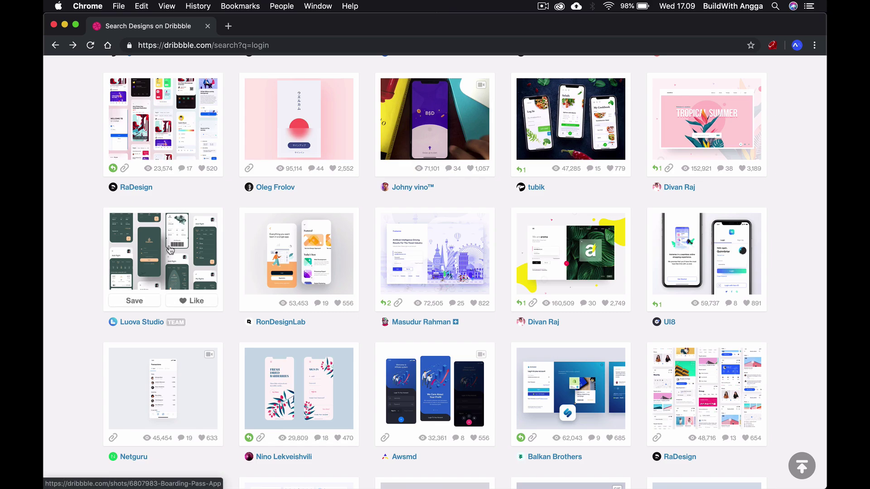
Preview the Boarding Pass App shot, then scroll down the login results
left_click(171, 249)
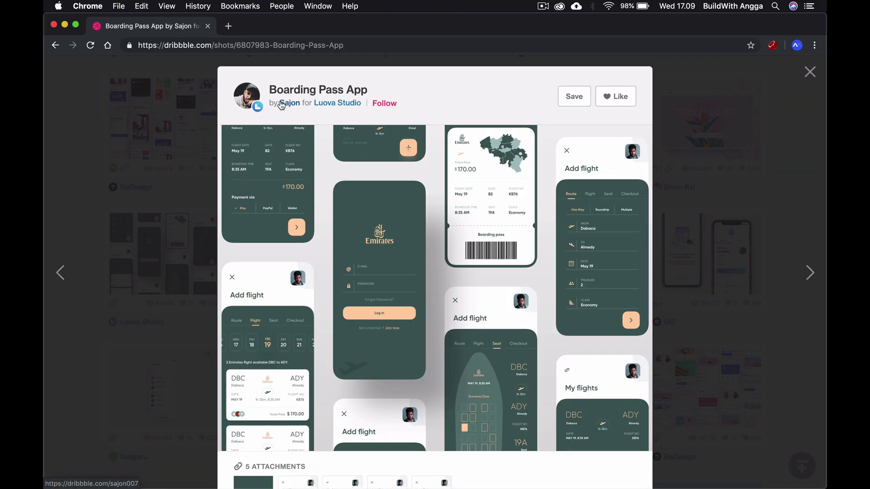
mouse_move(289, 103)
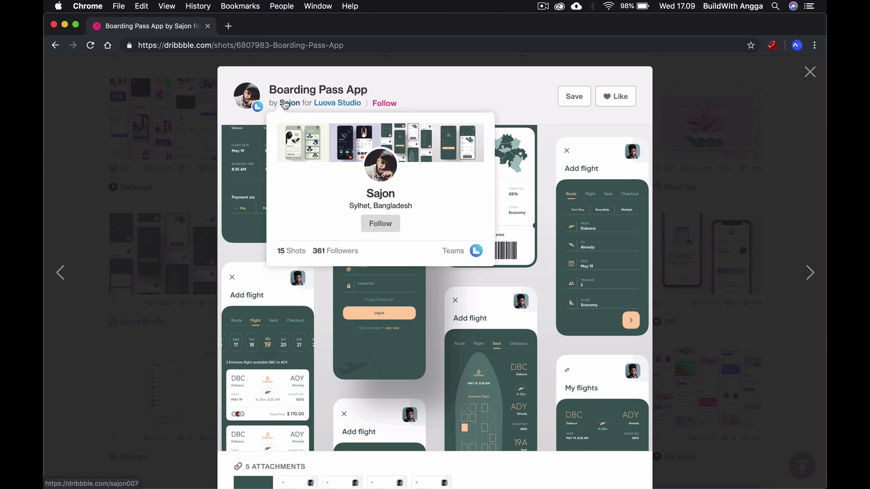
key("Escape")
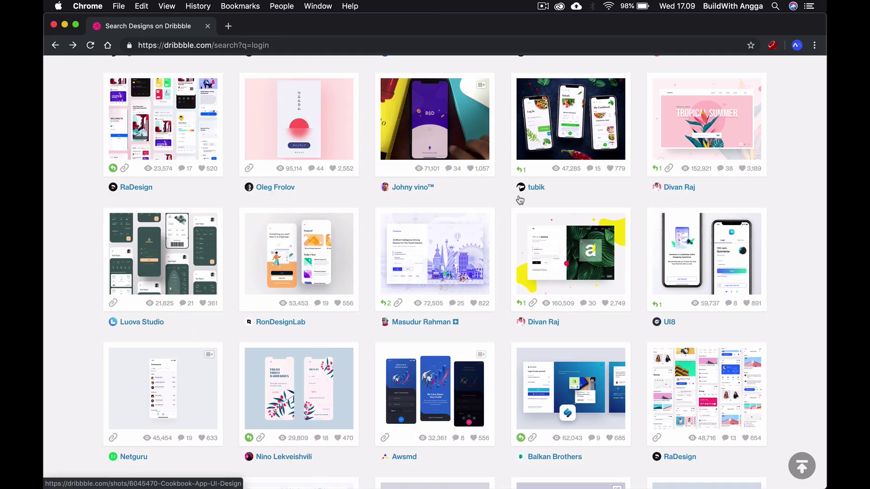
scroll(501, 218, "down", 10)
scroll(501, 218, "down", 3)
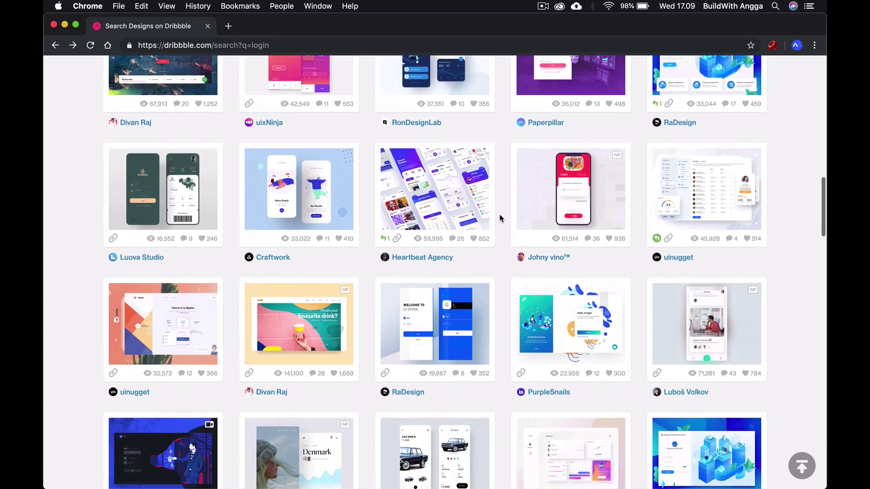
scroll(500, 219, "down", 5)
scroll(501, 219, "down", 2)
scroll(501, 218, "down", 6)
scroll(501, 218, "down", 1)
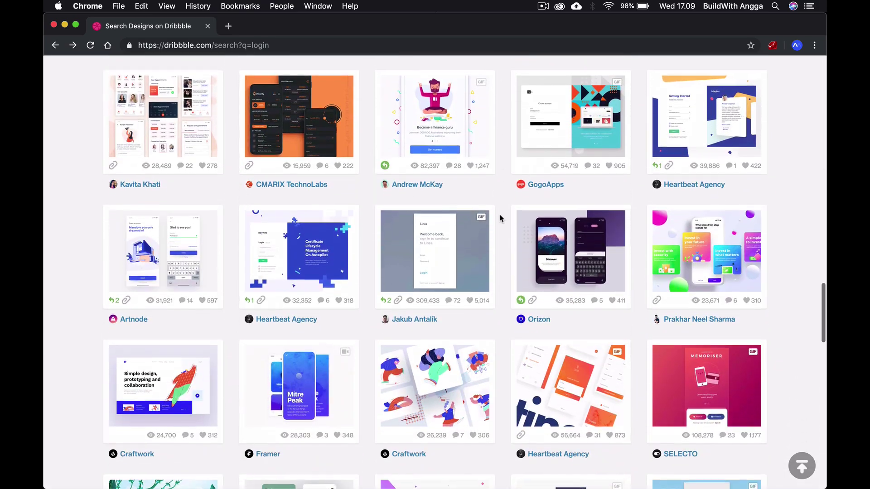
scroll(501, 218, "down", 4)
scroll(500, 219, "down", 3)
scroll(501, 218, "down", 5)
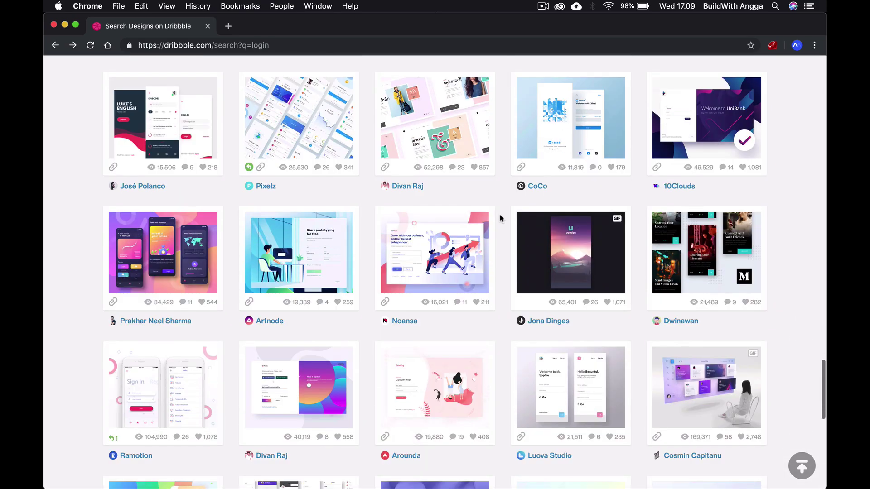
scroll(500, 218, "down", 6)
scroll(500, 218, "down", 2)
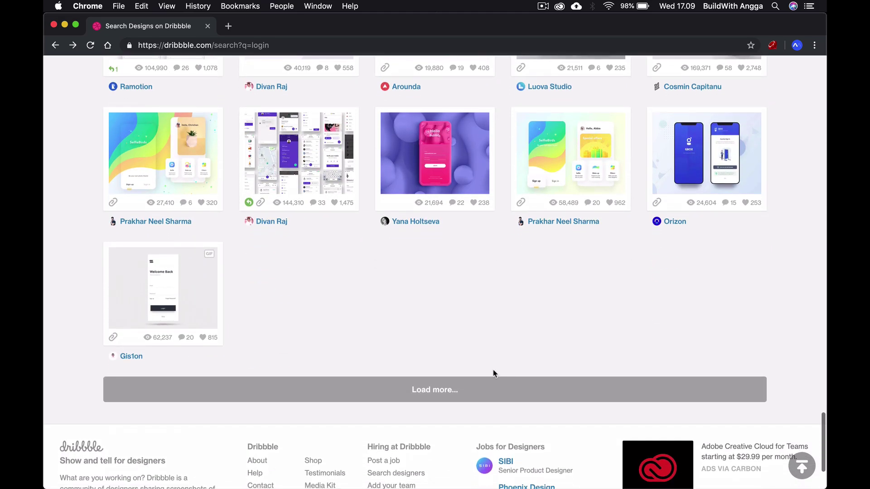
Load more login shots and scroll through the new batch
left_click(485, 398)
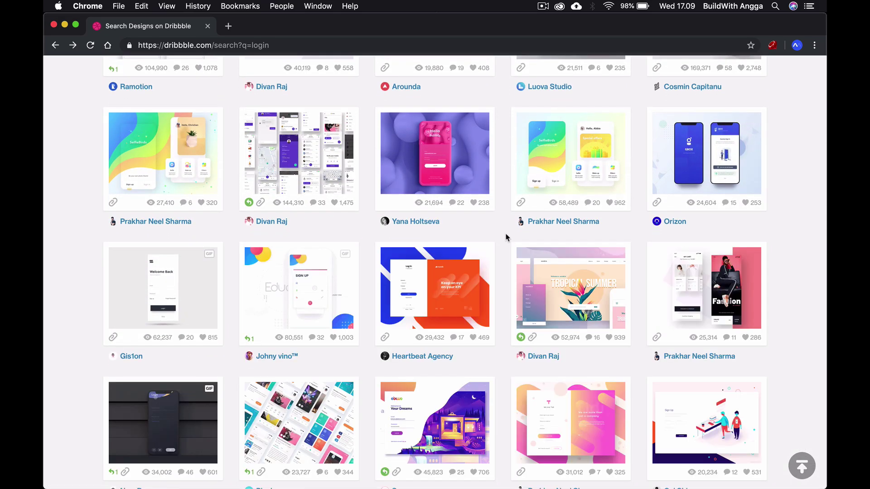
scroll(506, 236, "down", 5)
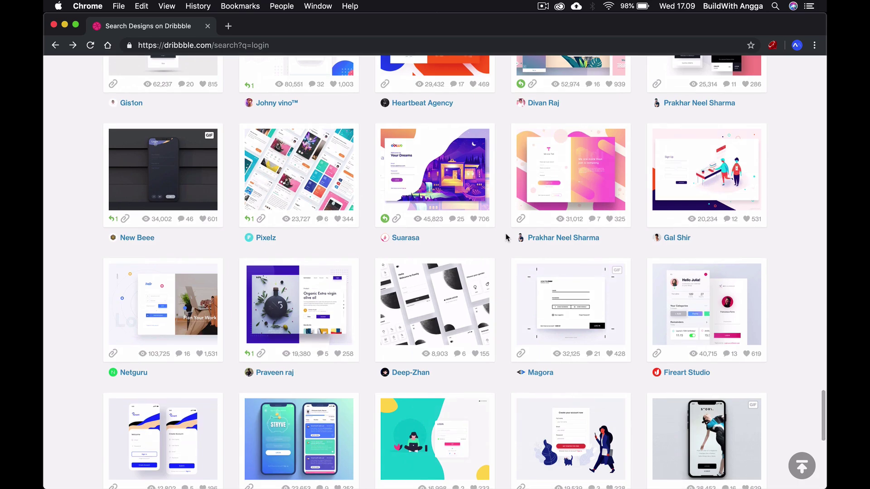
scroll(506, 237, "down", 6)
scroll(506, 237, "down", 1)
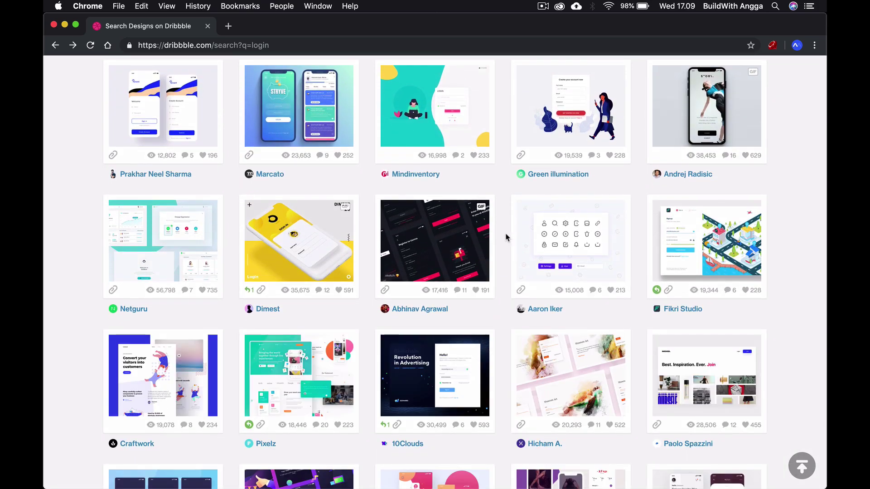
scroll(506, 237, "down", 8)
scroll(506, 237, "down", 6)
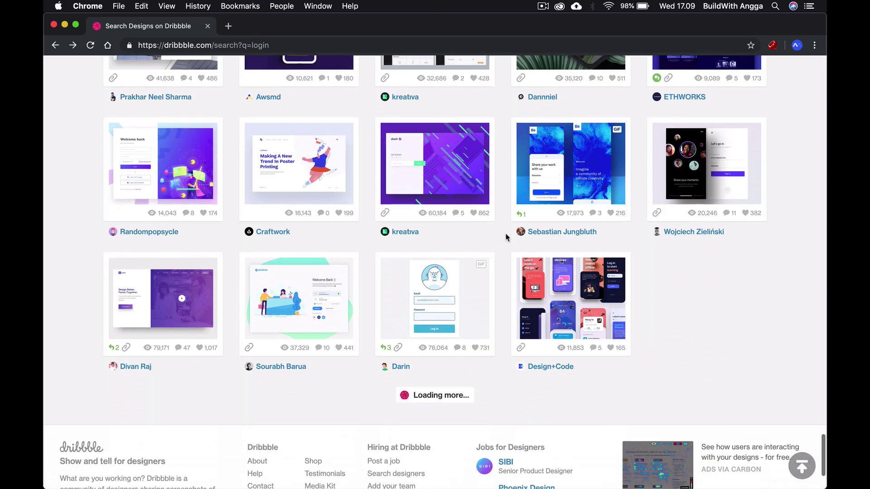
scroll(506, 237, "down", 4)
scroll(506, 237, "down", 4)
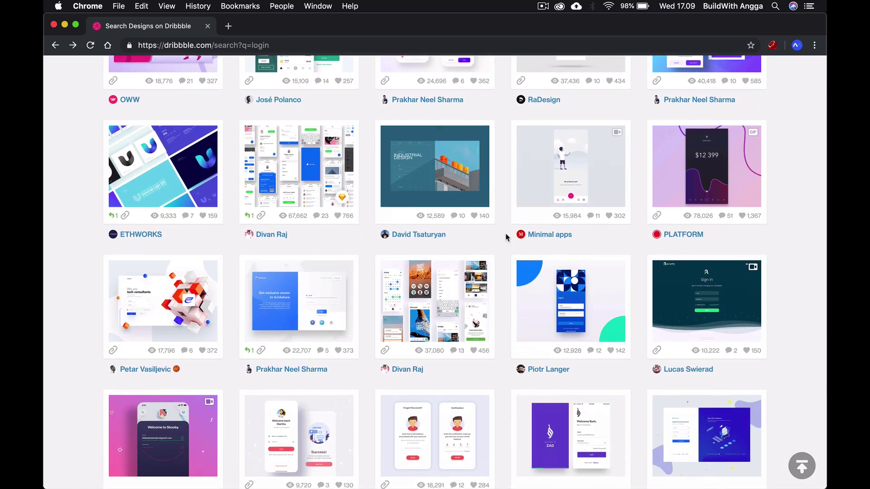
scroll(506, 237, "down", 7)
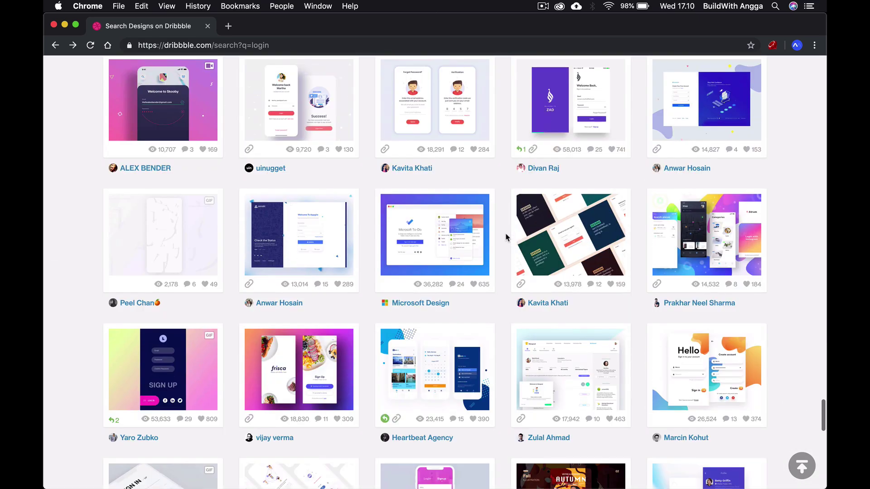
scroll(506, 237, "down", 2)
scroll(506, 237, "down", 3)
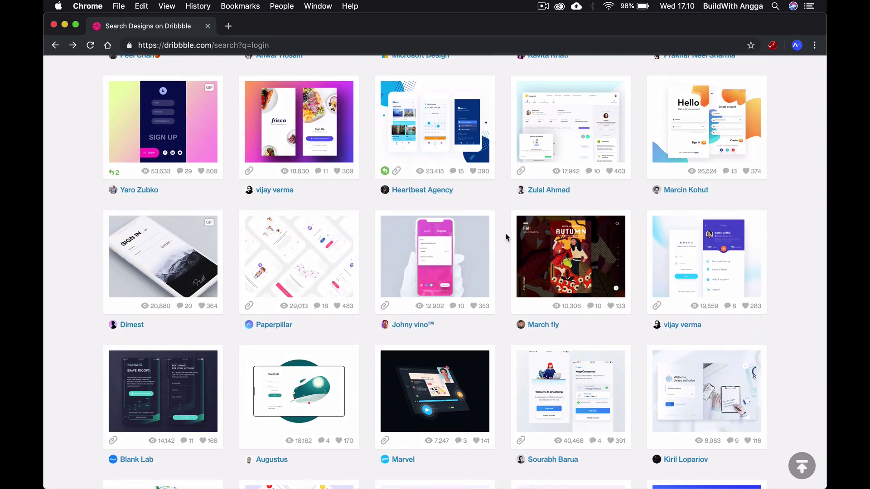
scroll(505, 237, "down", 6)
scroll(499, 295, "down", 2)
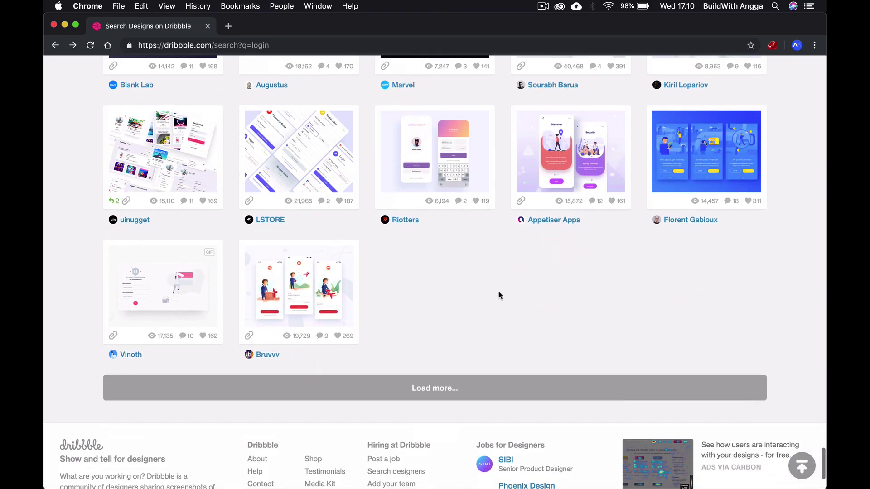
Load another batch of login shots and skim them
left_click(492, 394)
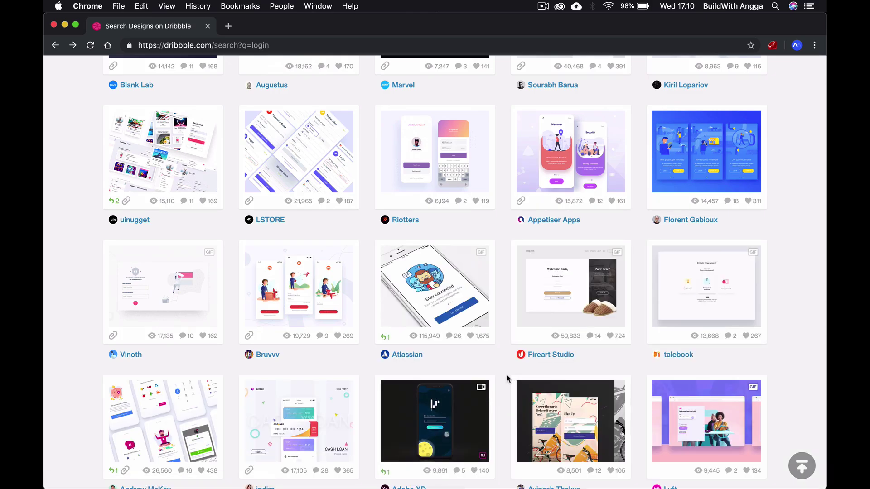
scroll(507, 379, "down", 8)
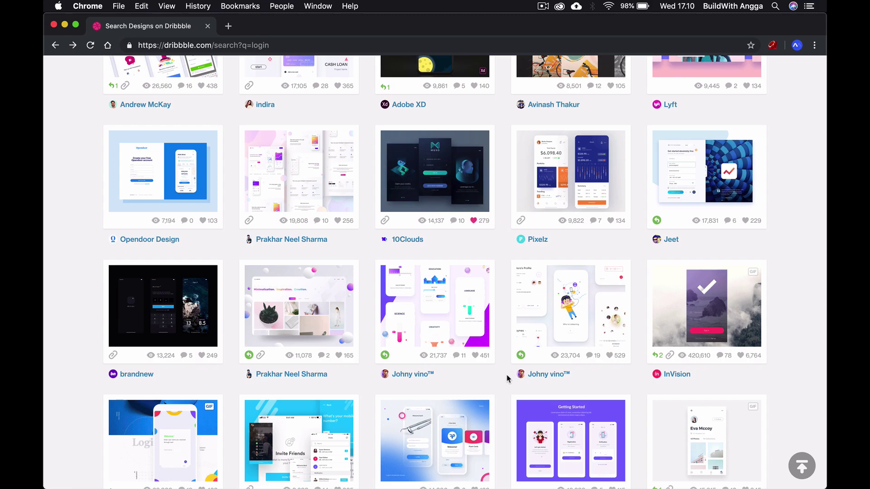
scroll(507, 378, "down", 10)
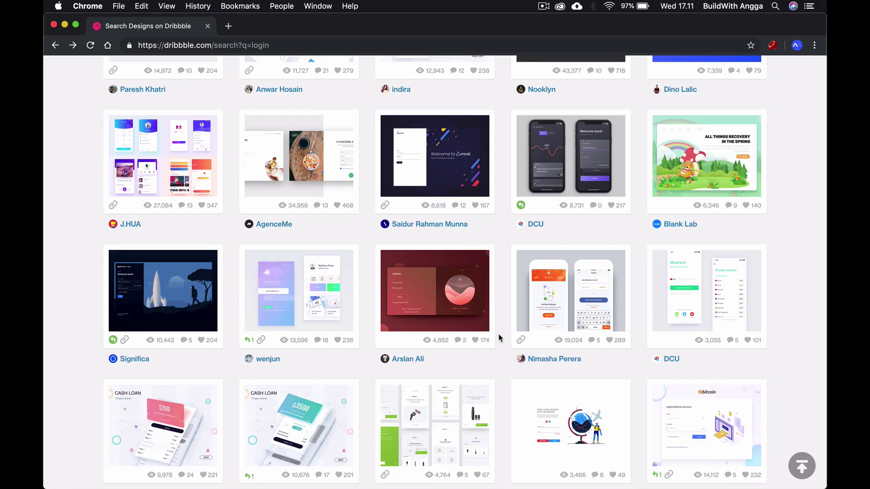
scroll(498, 337, "up", 5)
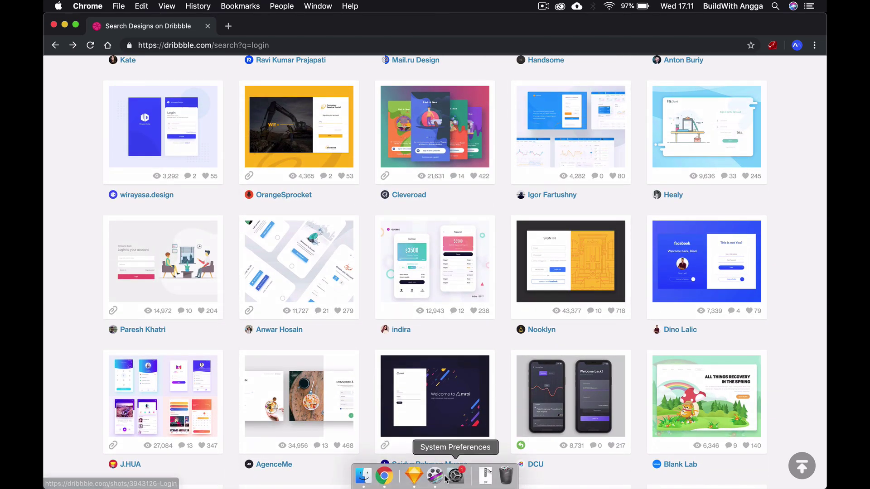
Back in Sketch, inspect the dashboard and Emirates flight Bitmaps on the Brainstorm page
left_click(417, 479)
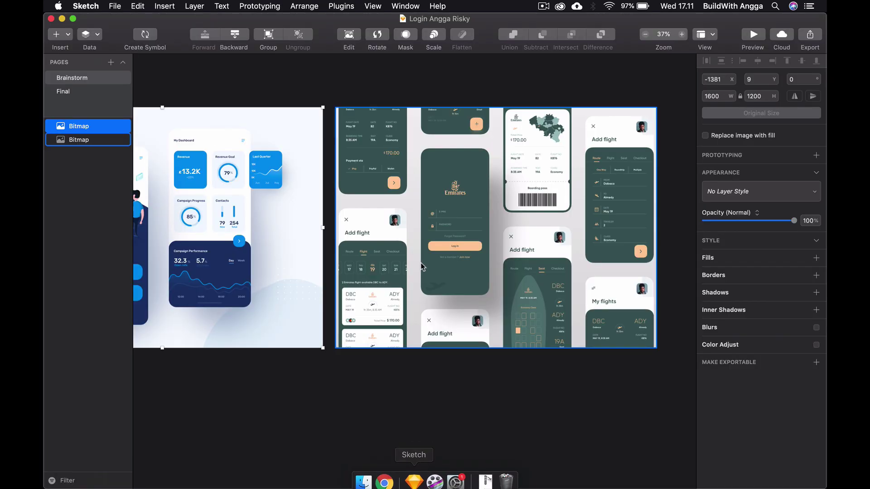
scroll(390, 171, "left", 5)
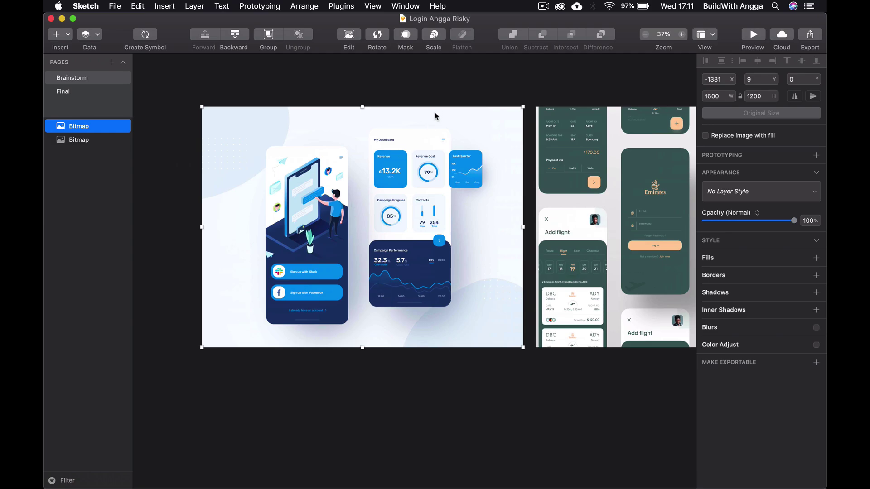
left_click(439, 85)
scroll(439, 84, "up", 3)
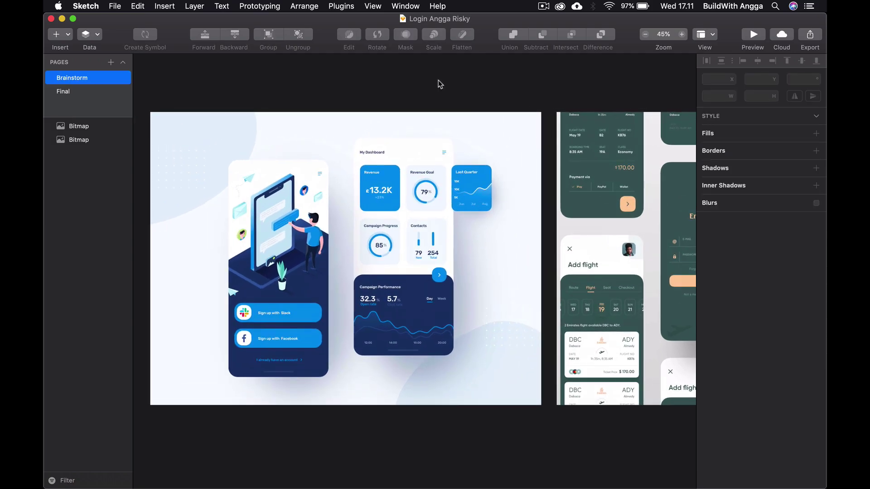
left_click(379, 184)
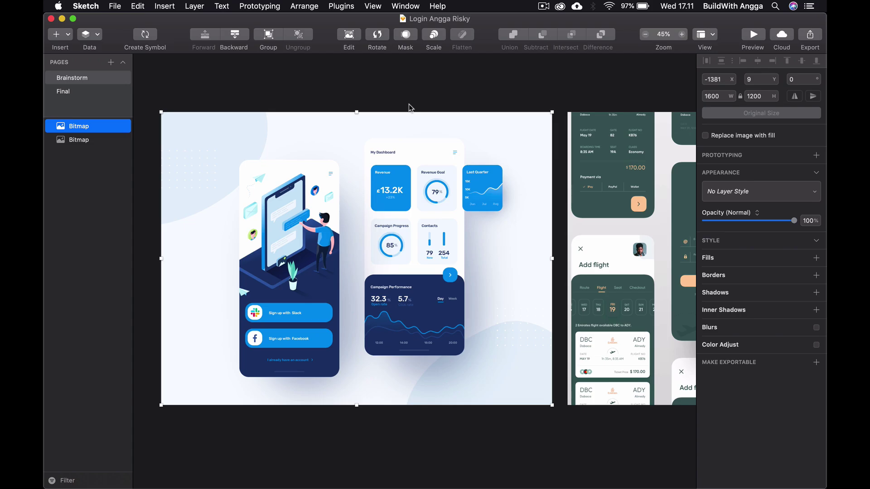
left_click(493, 82)
scroll(493, 81, "right", 2)
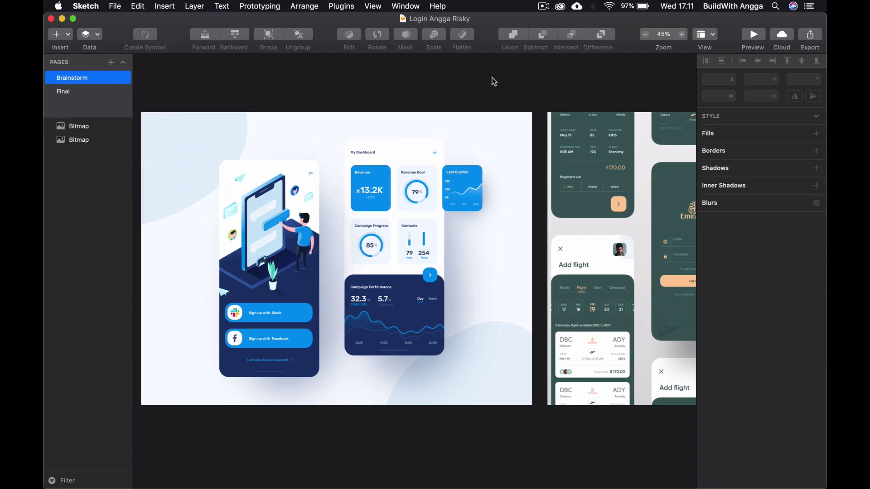
scroll(494, 81, "down", 3)
scroll(490, 80, "right", 2)
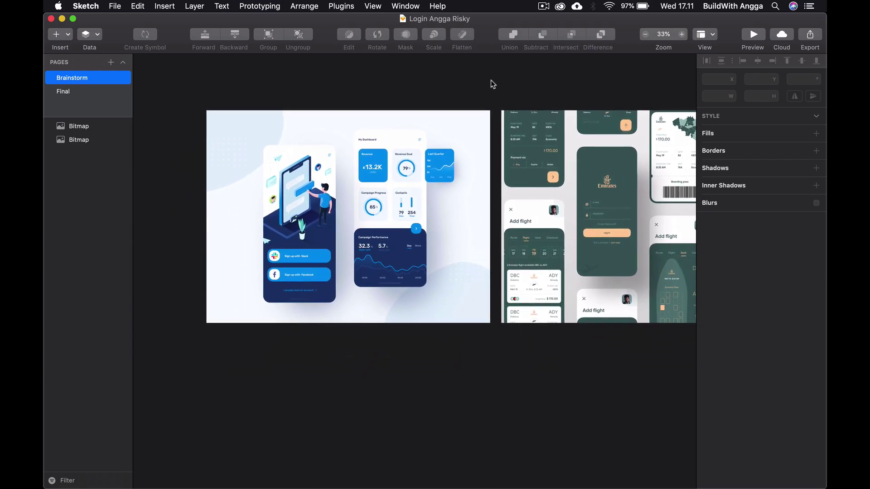
scroll(491, 80, "up", 2)
scroll(490, 80, "up", 2)
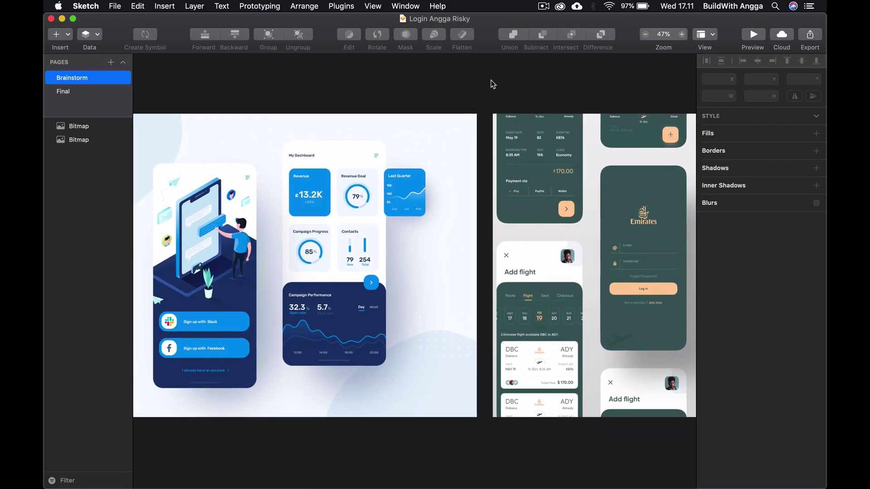
Switch to the Final page and pan to the green UI Login sign-up screen
left_click(104, 92)
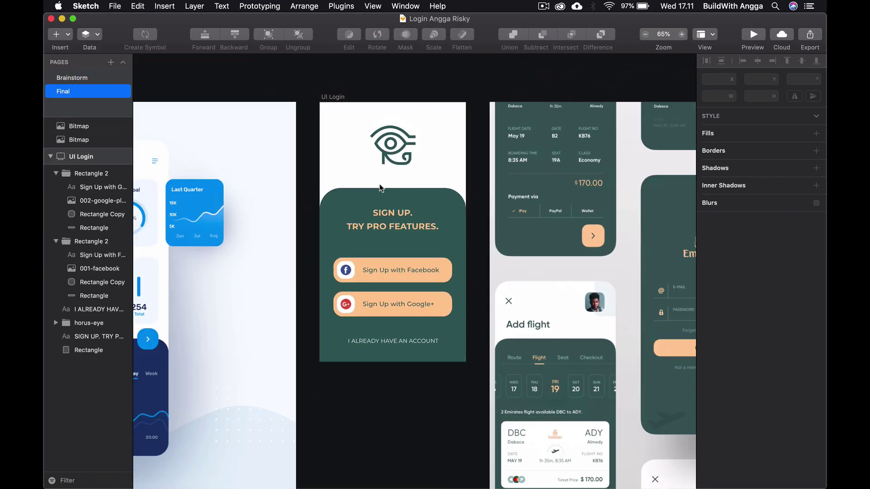
scroll(379, 188, "down", 2)
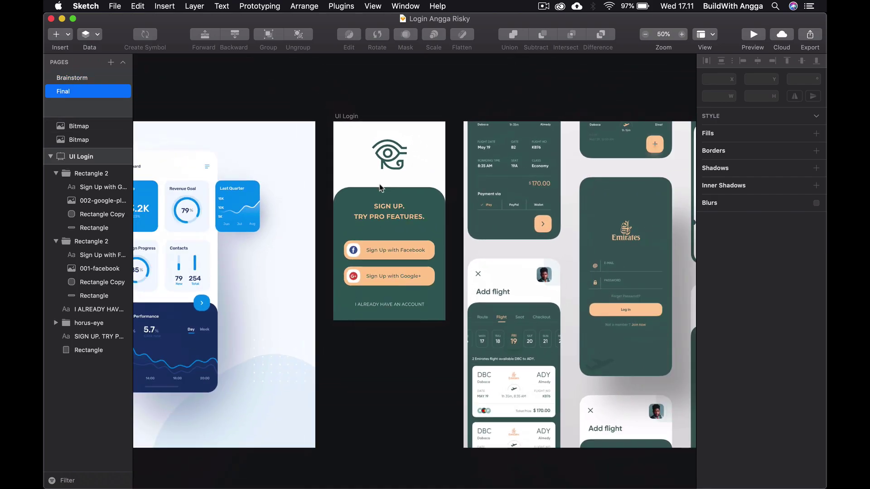
scroll(379, 188, "down", 1)
scroll(380, 188, "down", 2)
scroll(380, 187, "down", 1)
scroll(379, 187, "down", 2)
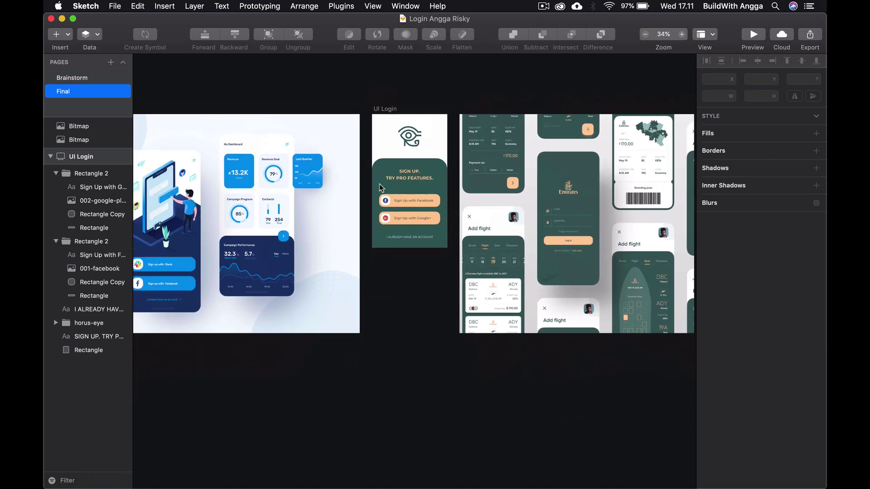
scroll(358, 195, "left", 1)
scroll(331, 206, "left", 2)
scroll(304, 218, "left", 2)
scroll(297, 221, "left", 1)
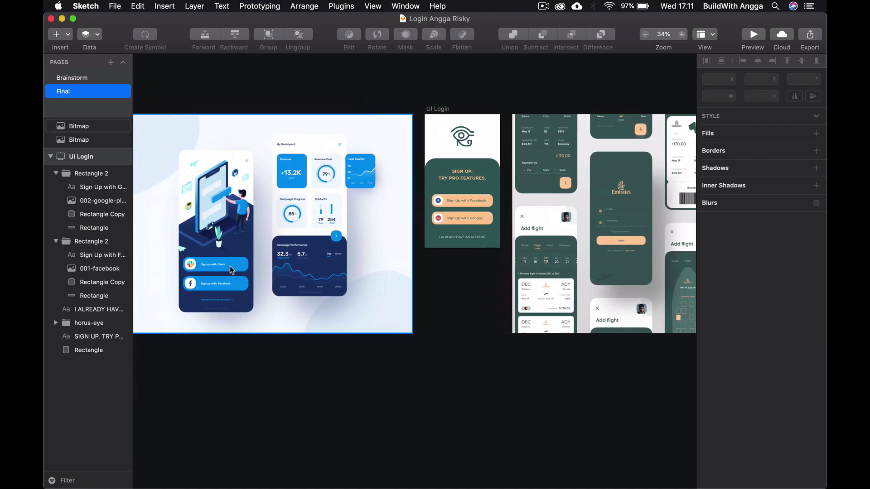
scroll(230, 267, "up", 3)
scroll(230, 267, "up", 3)
scroll(229, 267, "up", 1)
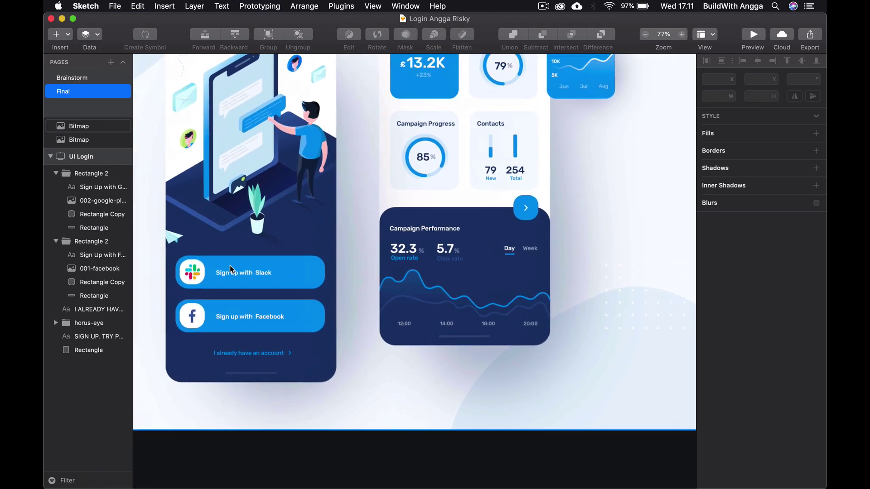
scroll(230, 267, "up", 2)
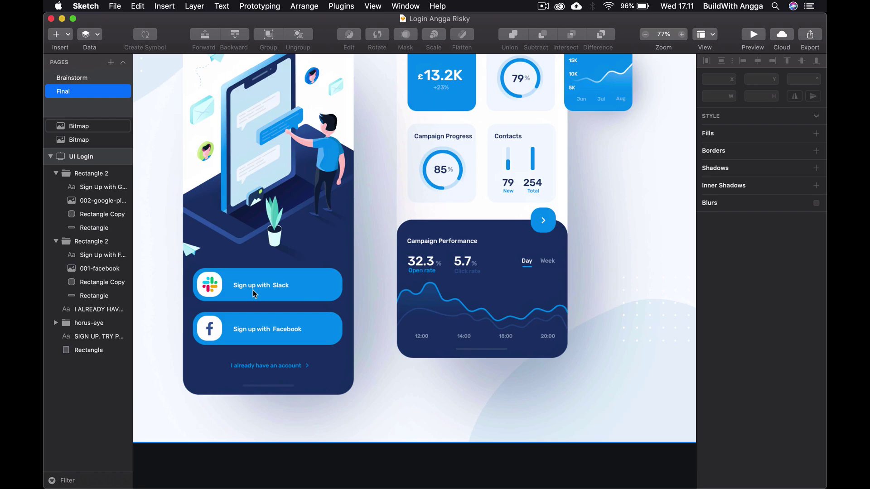
scroll(290, 313, "right", 1)
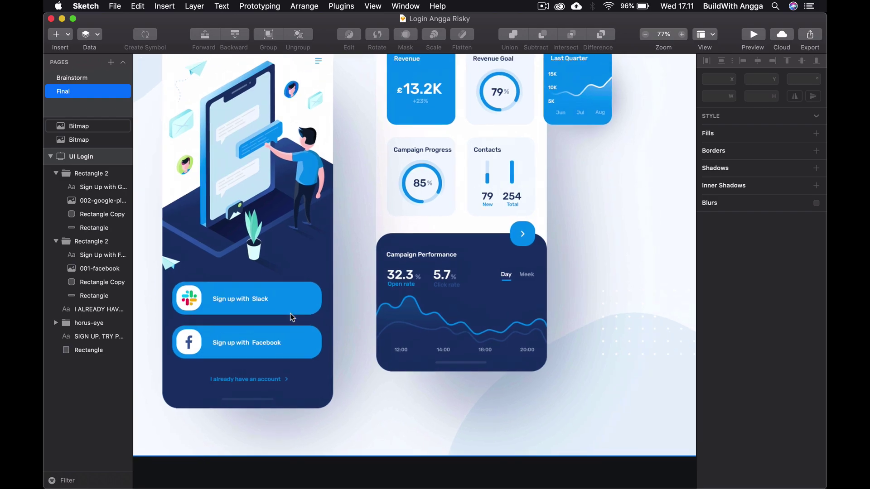
scroll(290, 313, "right", 5)
scroll(289, 313, "right", 5)
scroll(290, 314, "right", 3)
Select the Sign Up with Facebook button group and pan around the UI Login artboard
left_click(331, 302)
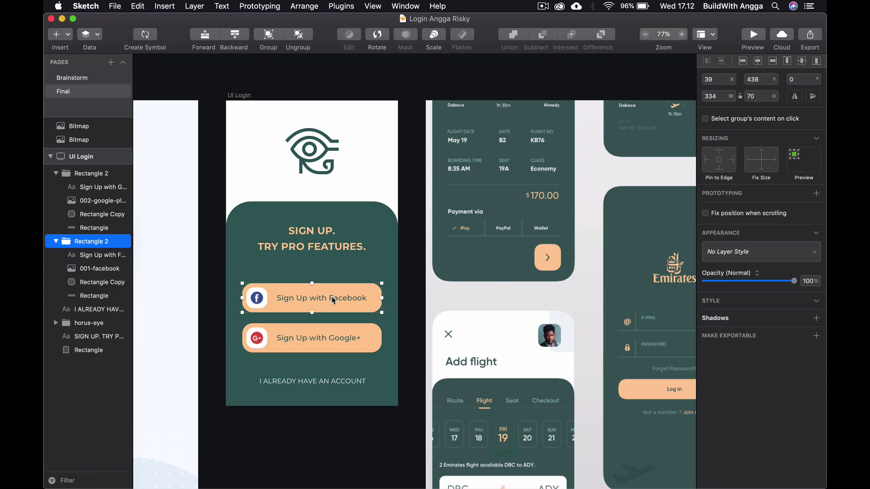
scroll(332, 300, "left", 2)
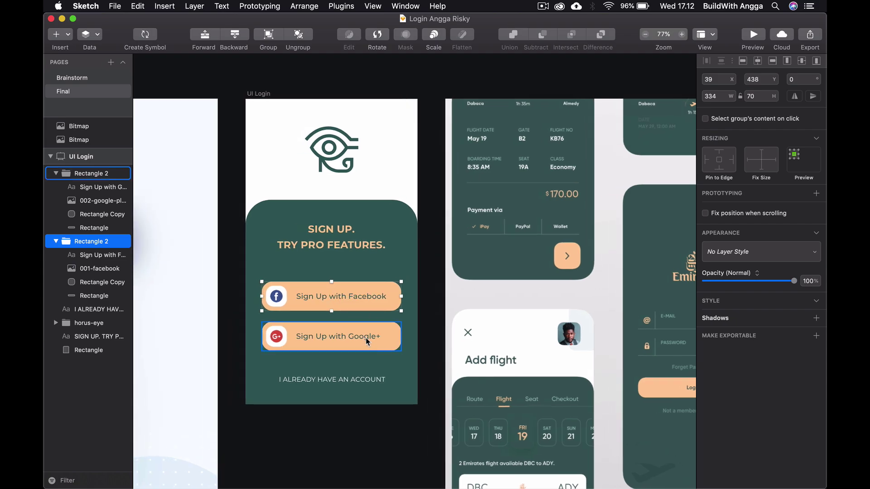
scroll(366, 338, "down", 3)
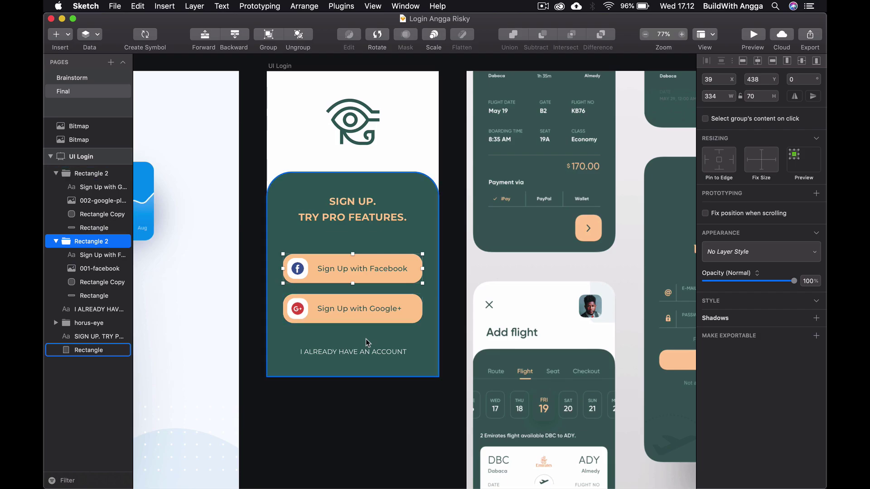
scroll(365, 337, "down", 5)
scroll(366, 339, "down", 3)
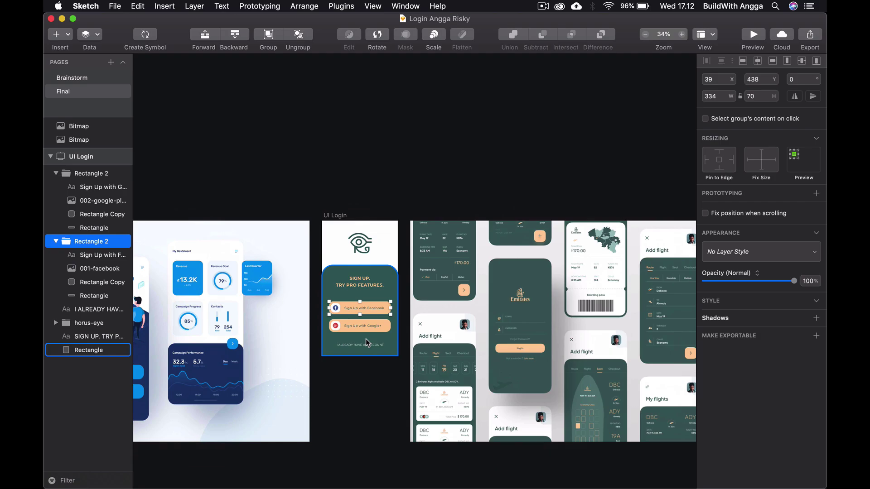
scroll(365, 338, "up", 2)
scroll(366, 339, "up", 3)
scroll(366, 339, "up", 3)
scroll(366, 339, "down", 2)
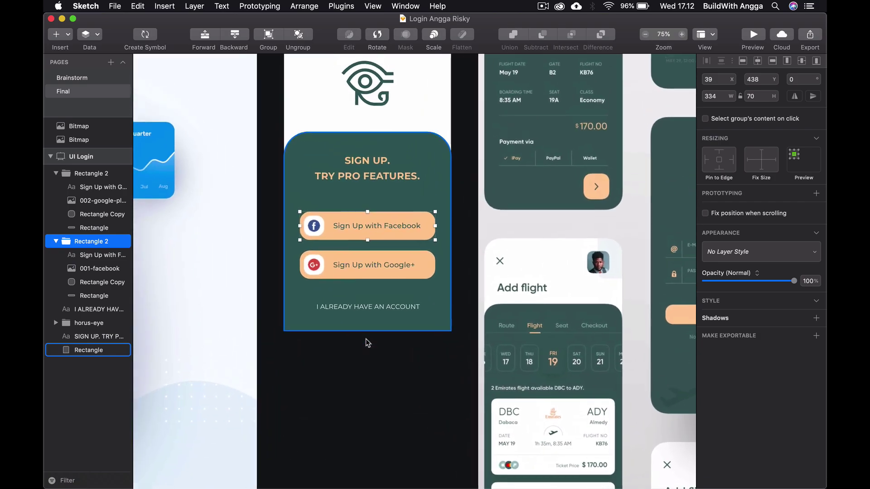
scroll(366, 339, "up", 3)
scroll(365, 339, "left", 2)
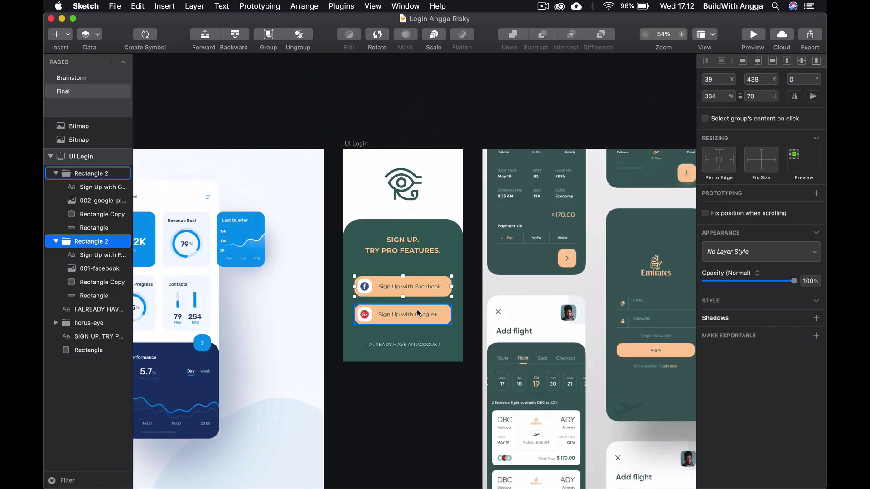
scroll(413, 319, "left", 2)
scroll(413, 318, "left", 2)
scroll(413, 319, "left", 3)
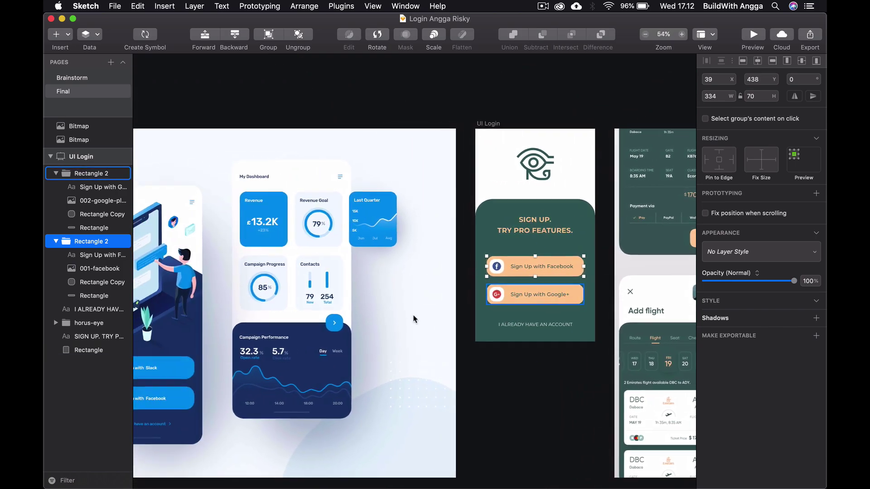
scroll(413, 318, "down", 3)
left_click(413, 319)
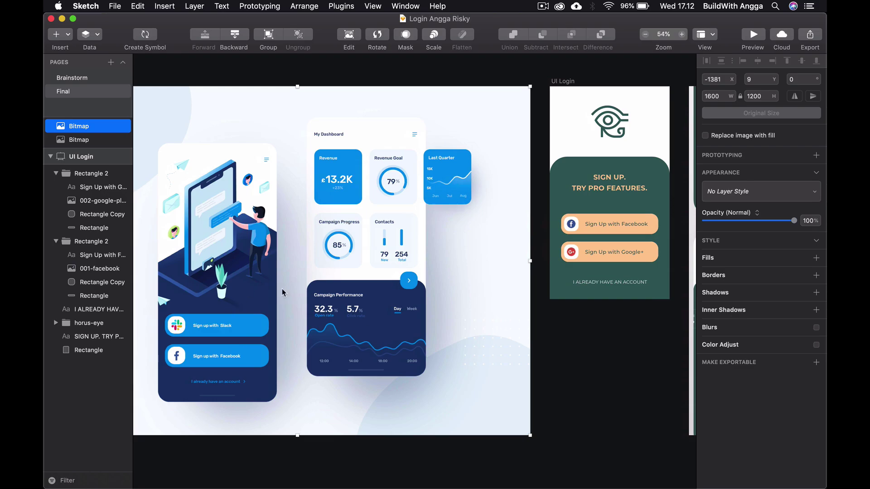
scroll(330, 272, "right", 5)
scroll(426, 196, "up", 3)
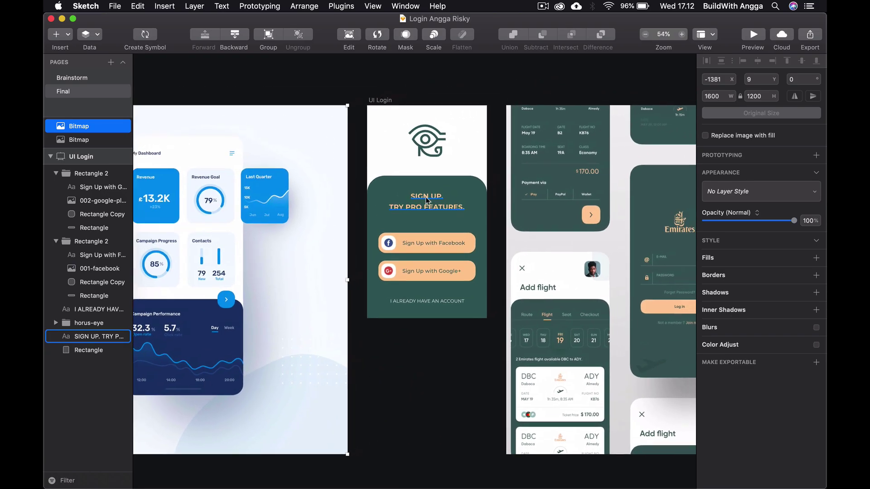
scroll(425, 197, "up", 3)
scroll(426, 197, "up", 5)
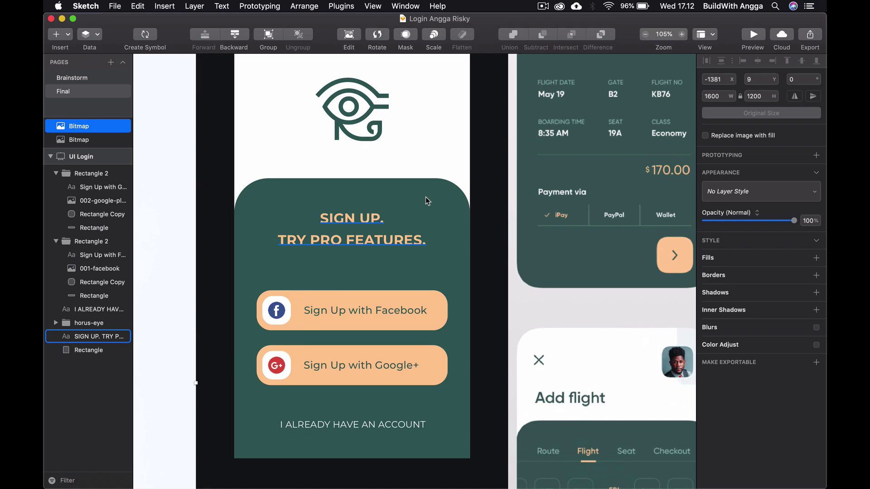
scroll(426, 197, "down", 2)
scroll(425, 197, "down", 2)
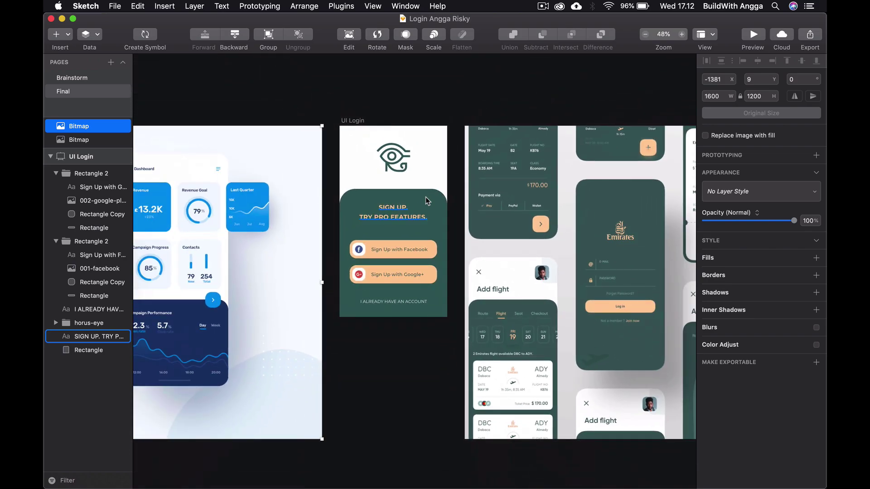
scroll(425, 196, "down", 2)
scroll(425, 196, "right", 3)
scroll(425, 196, "right", 3)
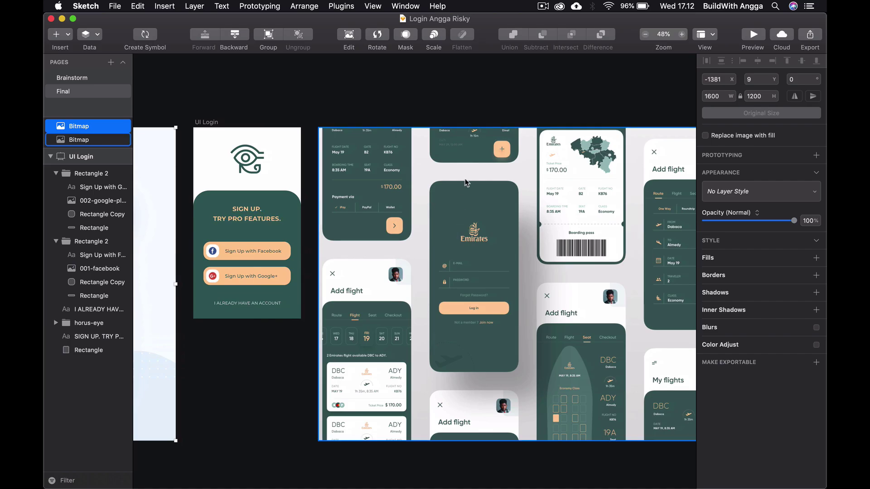
scroll(466, 180, "up", 2)
scroll(466, 182, "up", 1)
scroll(480, 222, "up", 2)
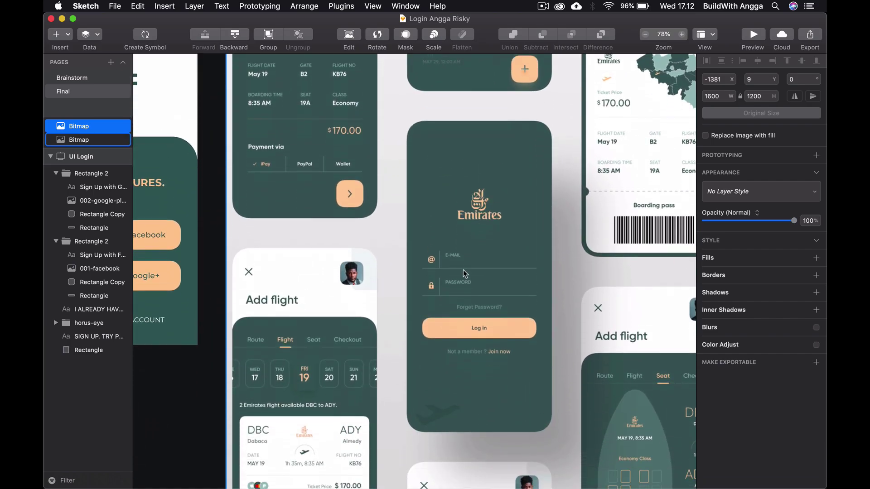
scroll(453, 325, "left", 2)
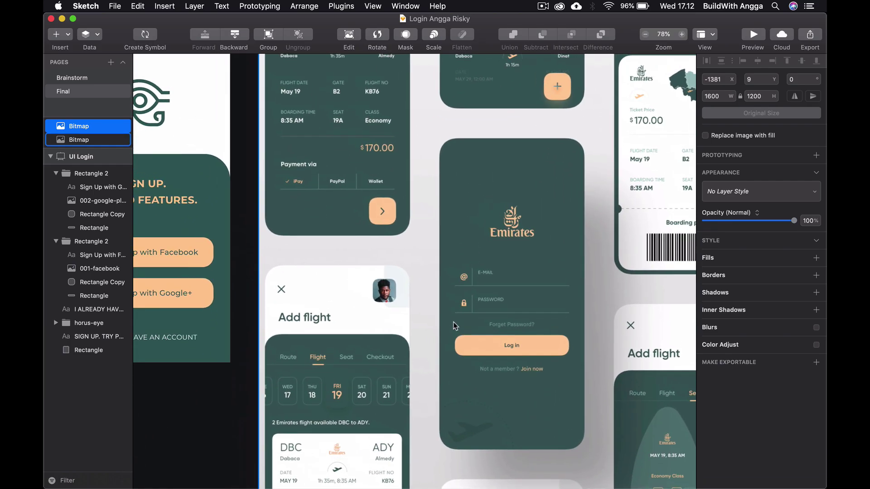
scroll(454, 325, "left", 3)
scroll(453, 325, "up", 2)
scroll(454, 325, "right", 5)
scroll(454, 325, "right", 3)
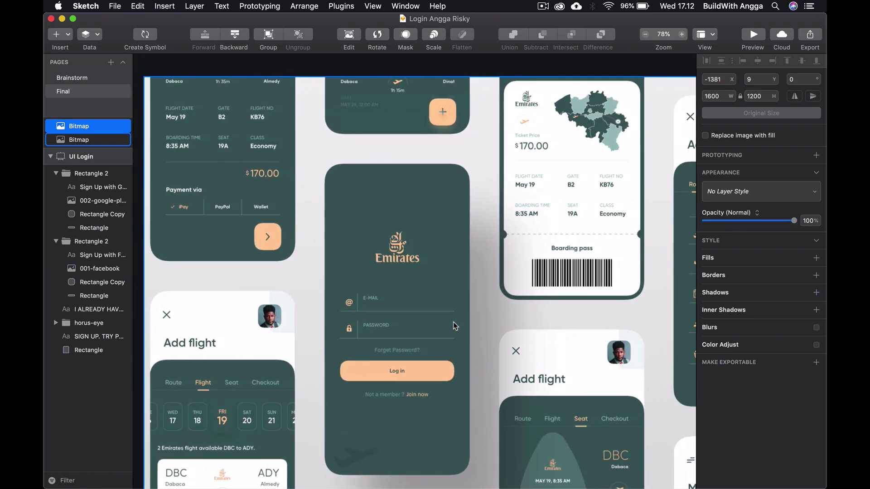
scroll(454, 325, "down", 3)
scroll(454, 326, "left", 5)
scroll(453, 325, "left", 5)
scroll(453, 325, "up", 1)
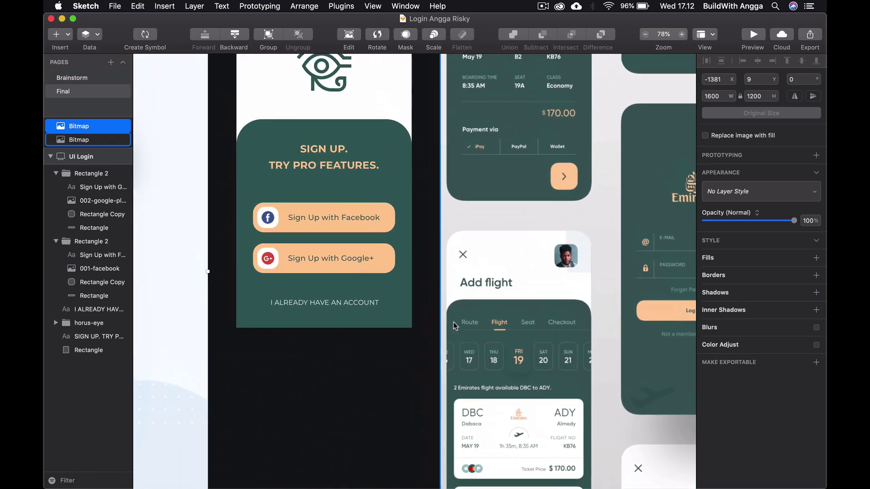
scroll(453, 326, "left", 3)
scroll(454, 325, "up", 3)
scroll(454, 325, "left", 2)
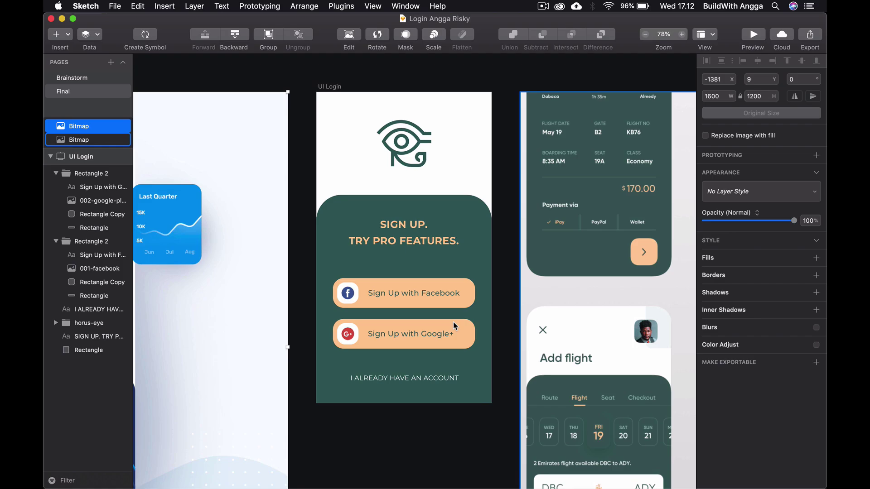
left_click(417, 239)
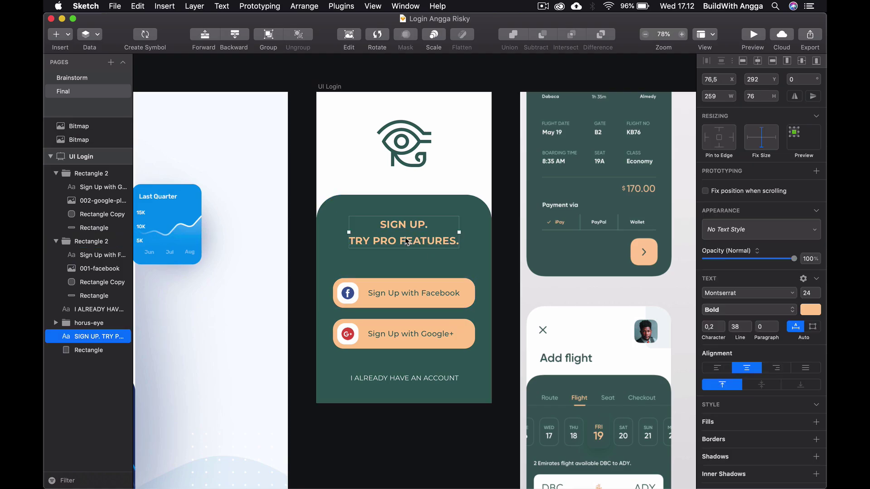
scroll(406, 241, "up", 3)
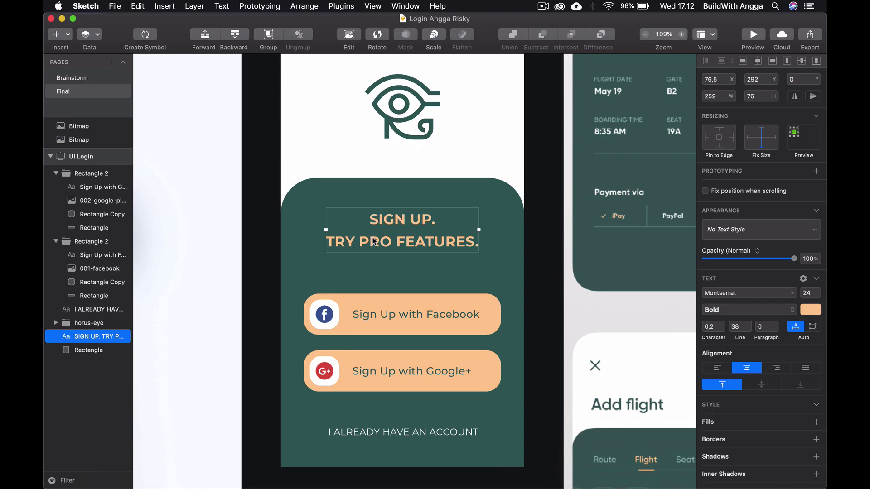
scroll(469, 244, "up", 1)
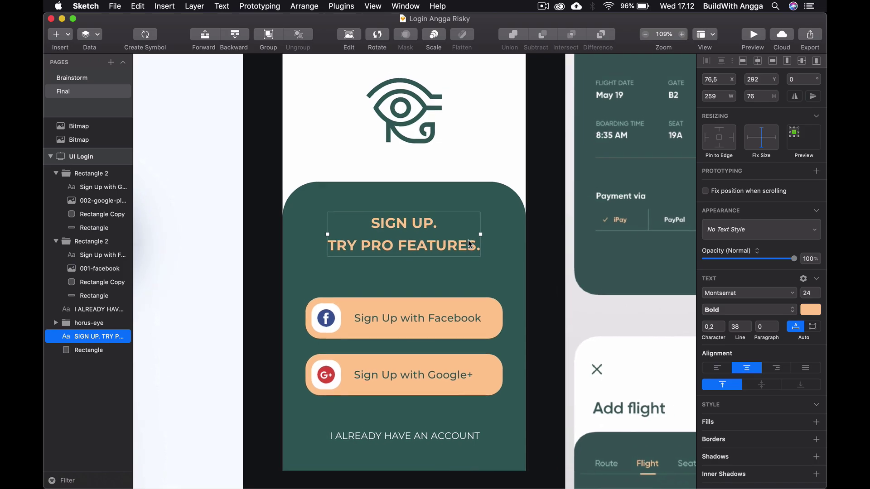
double_click(376, 246)
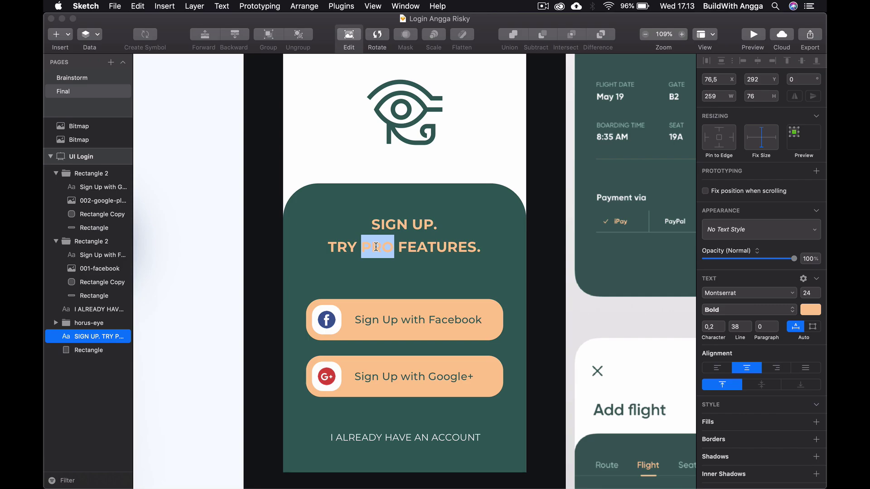
key("Escape")
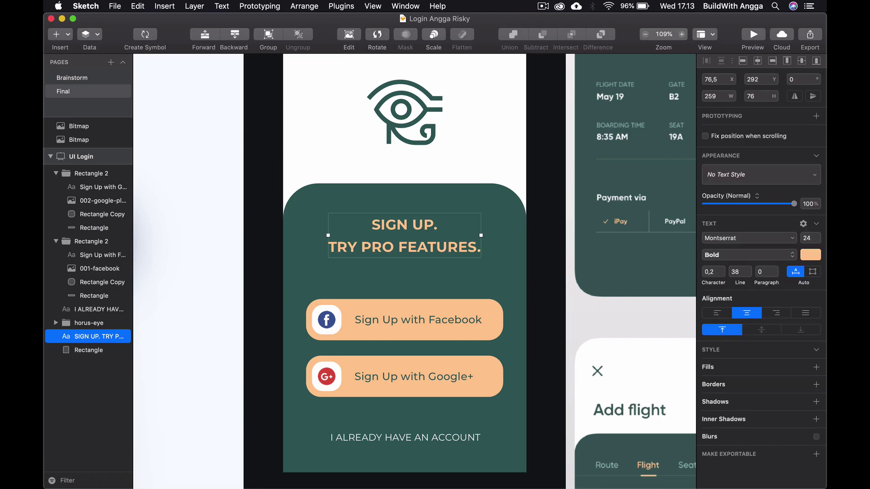
double_click(380, 247)
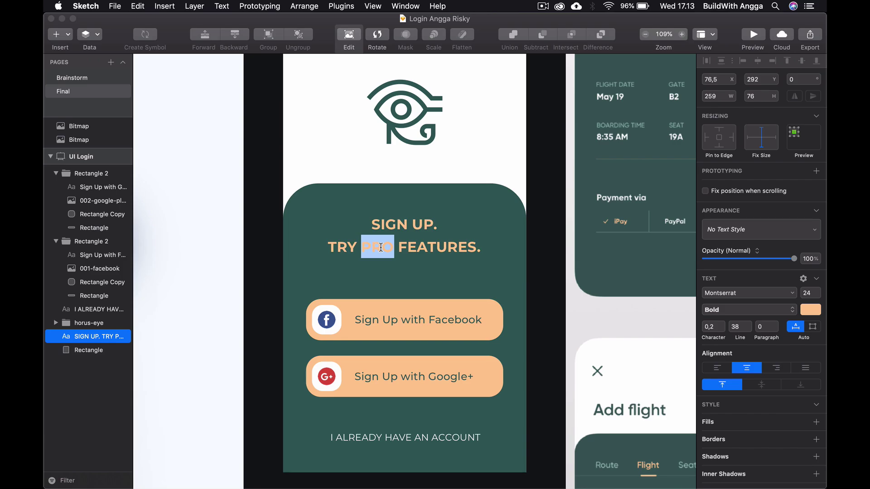
left_click(535, 181)
key("super+1")
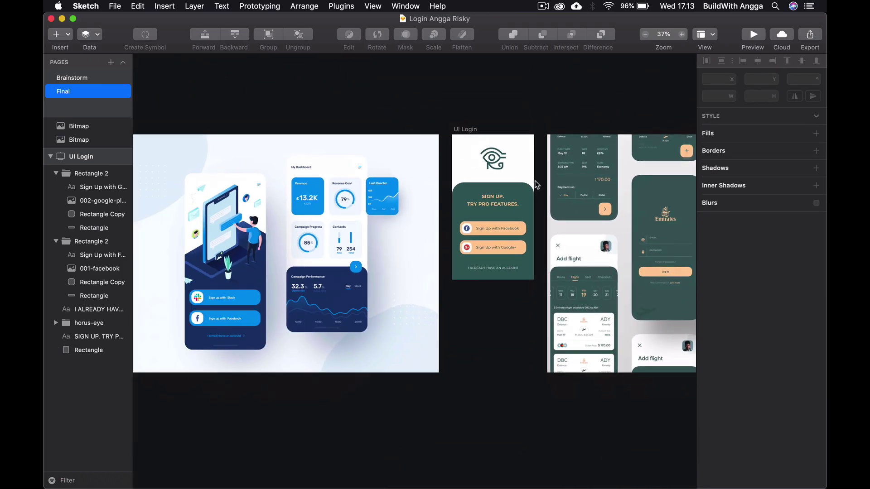
scroll(536, 184, "right", 3)
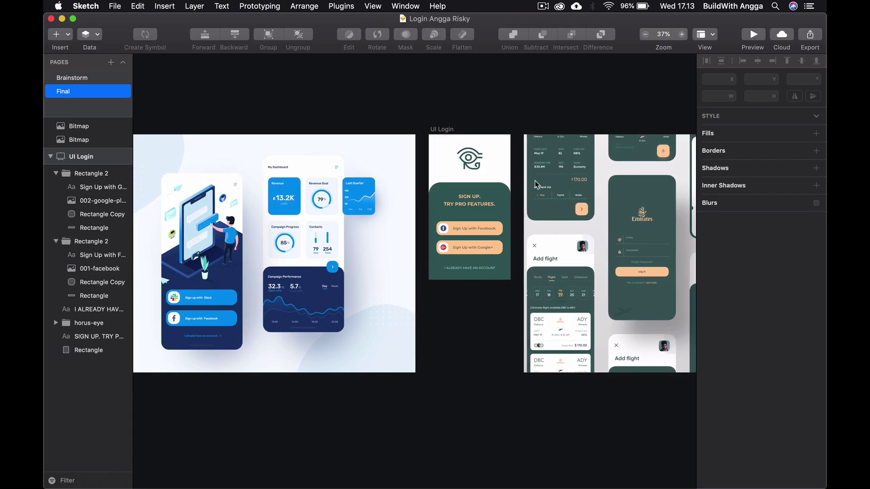
scroll(535, 180, "up", 3)
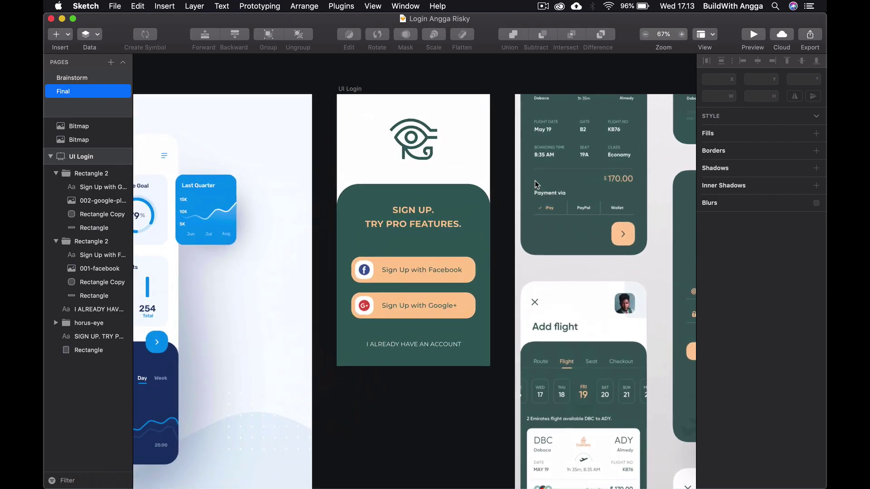
scroll(522, 195, "up", 3)
scroll(511, 197, "up", 2)
scroll(456, 213, "down", 5)
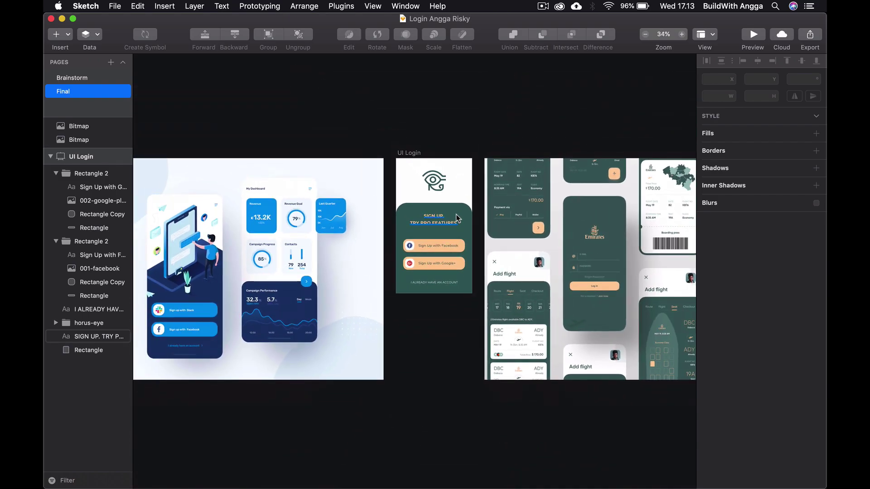
scroll(456, 214, "up", 2)
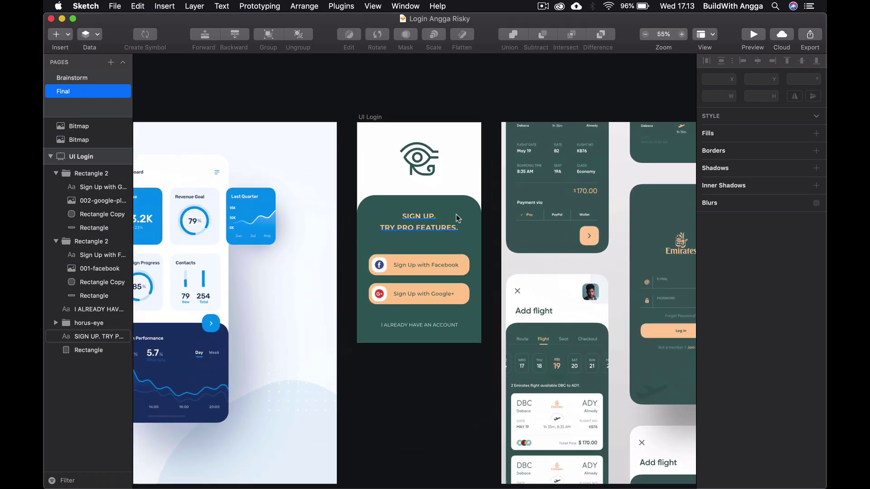
scroll(455, 214, "up", 3)
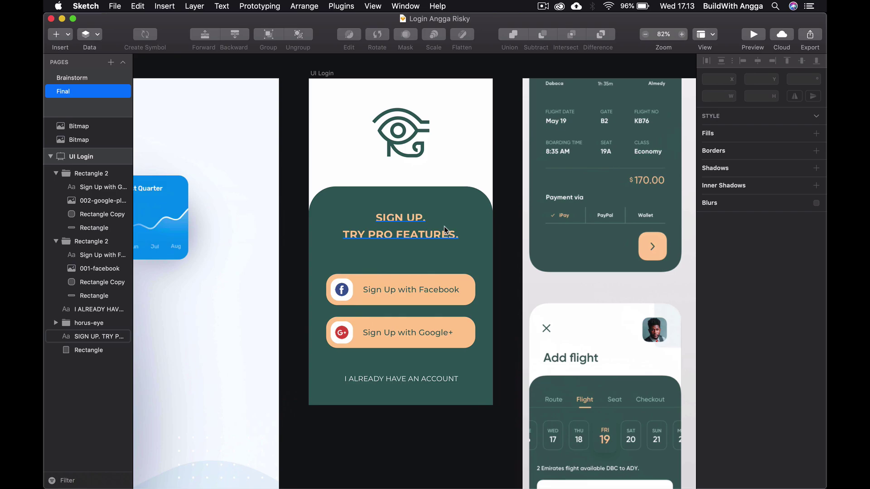
Inspect the horus-eye logo group and reset the canvas to actual size
left_click(399, 134)
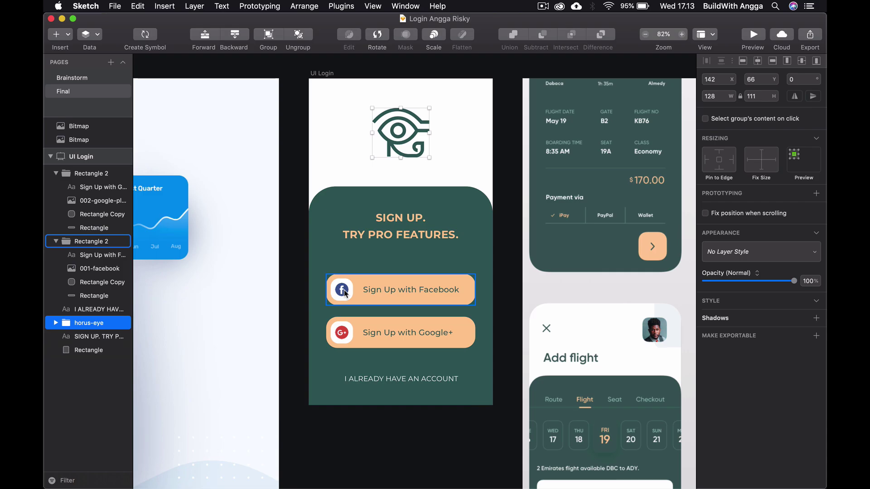
left_click(503, 240)
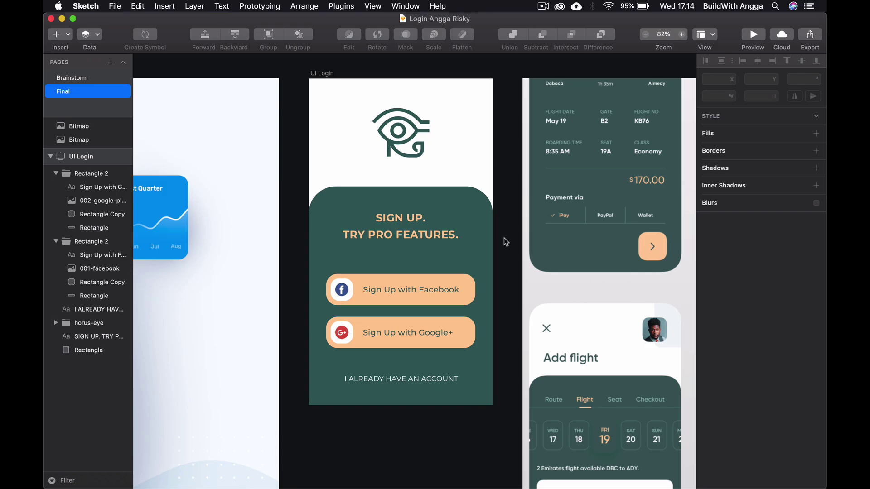
scroll(503, 238, "up", 2)
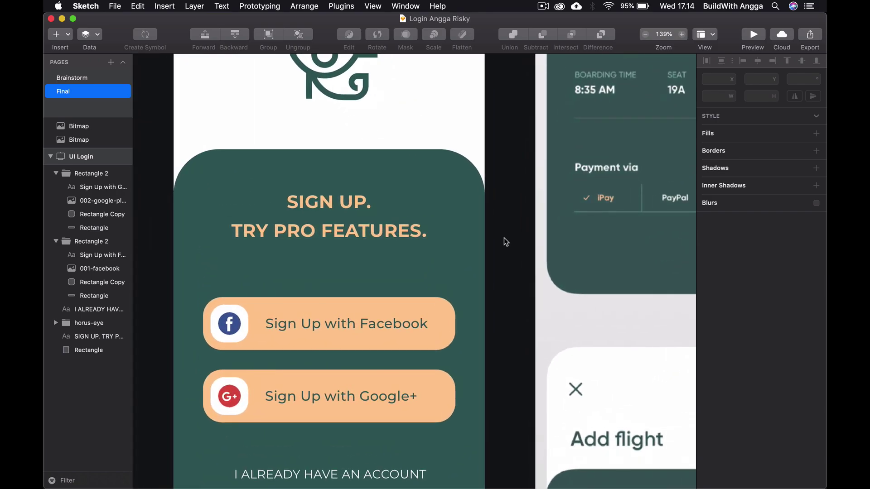
scroll(504, 238, "up", 2)
scroll(504, 237, "up", 2)
key("super+0")
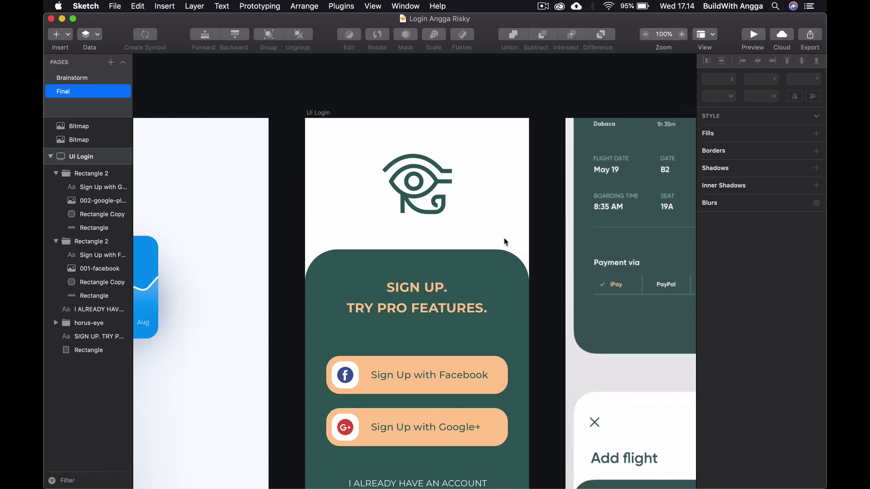
scroll(505, 241, "down", 2)
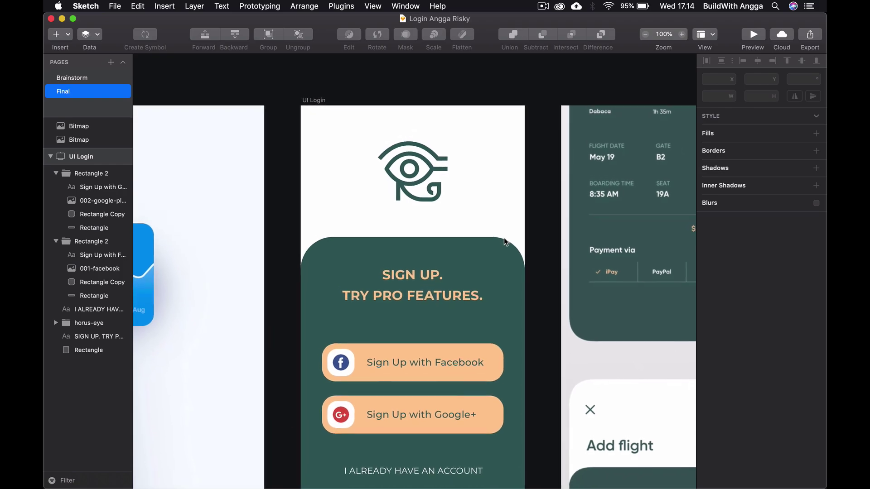
scroll(505, 241, "down", 2)
Rename the horus-eye layer to logo_app and add an export setting
left_click(430, 168)
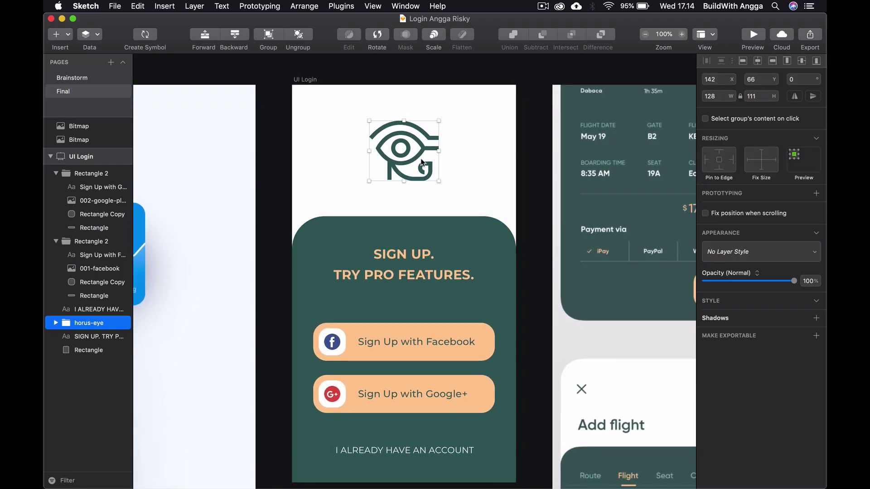
double_click(89, 323)
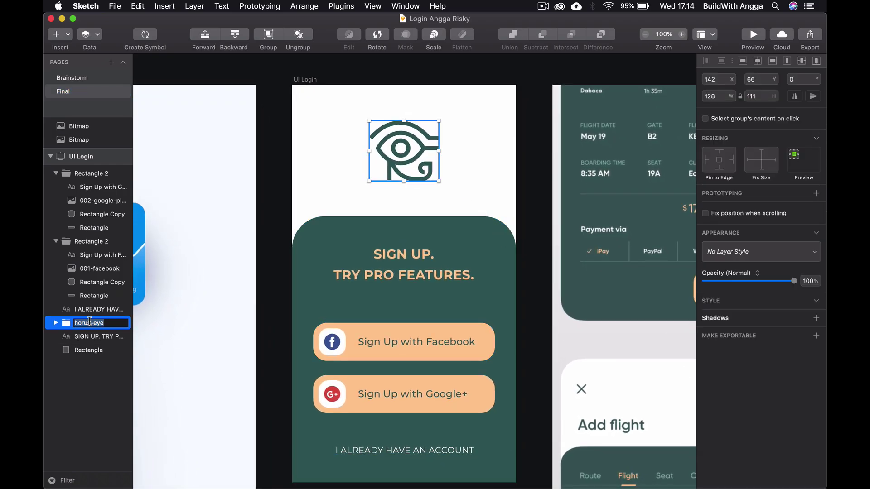
type("logo_app")
key("Return")
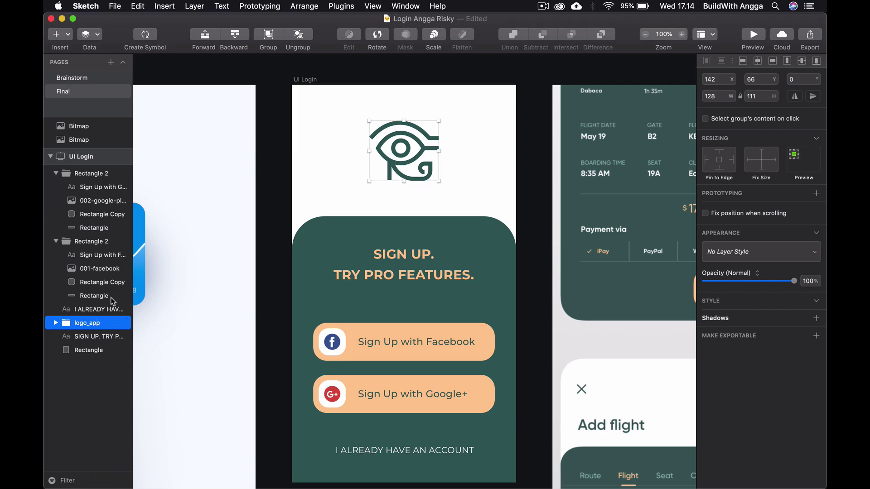
left_click(751, 339)
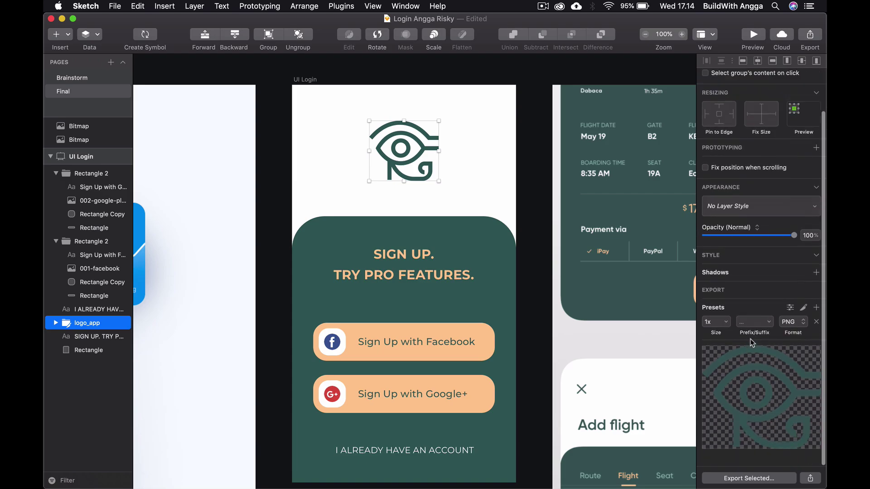
Apply the Android export preset to logo_app
scroll(750, 338, "down", 2)
left_click(791, 320)
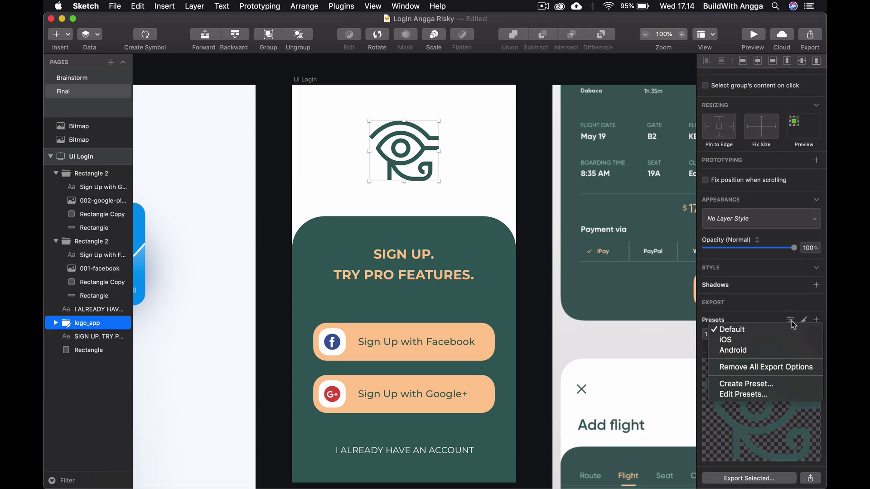
left_click(747, 350)
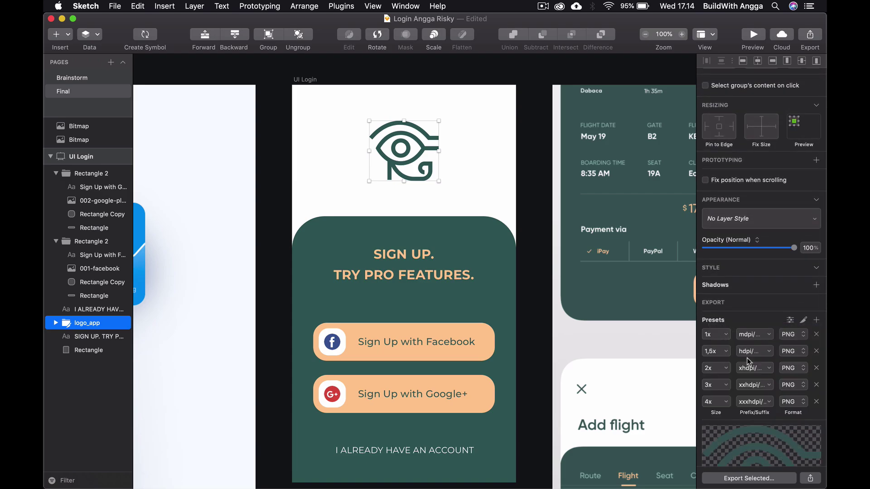
scroll(744, 379, "down", 4)
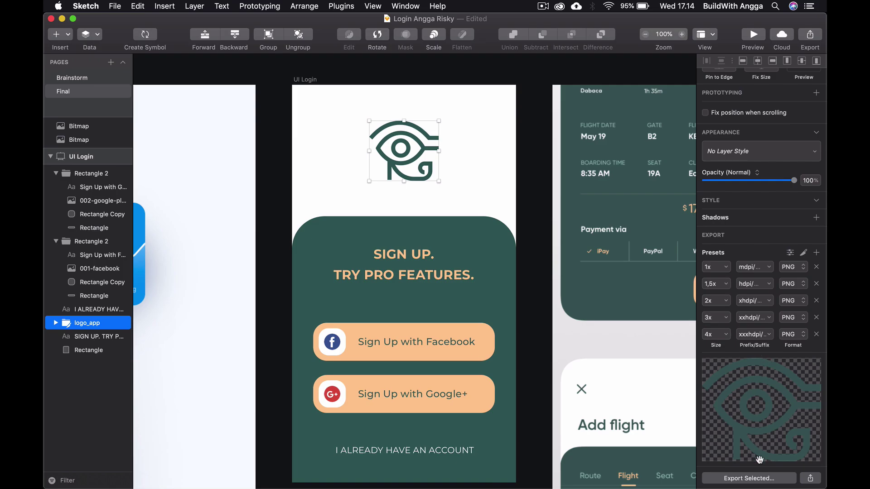
Export the logo into a new Desktop folder named asset_login_luxury
left_click(743, 478)
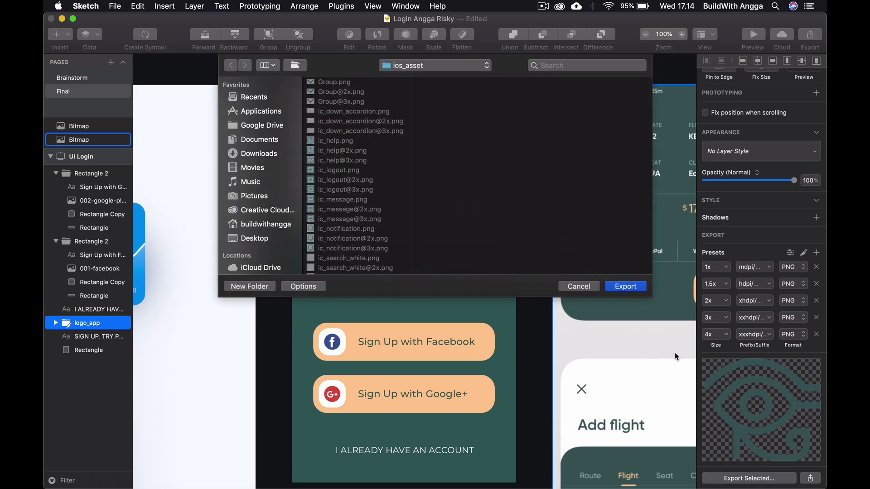
left_click(266, 238)
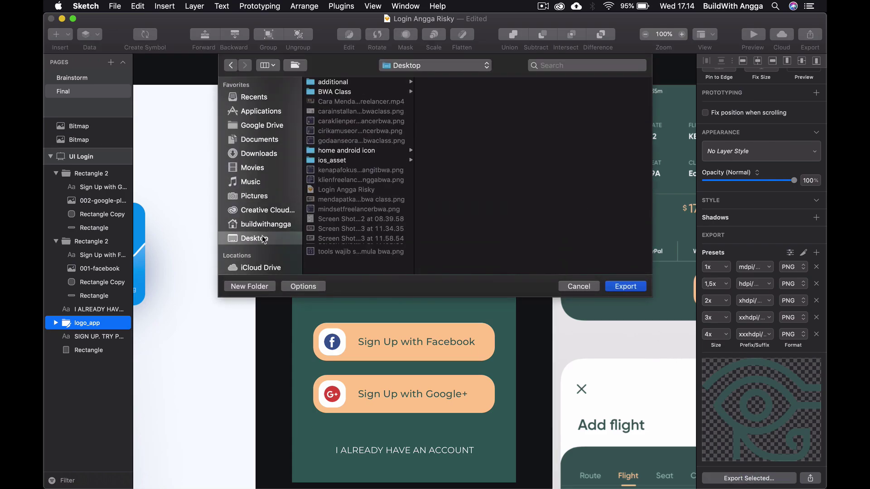
left_click(252, 287)
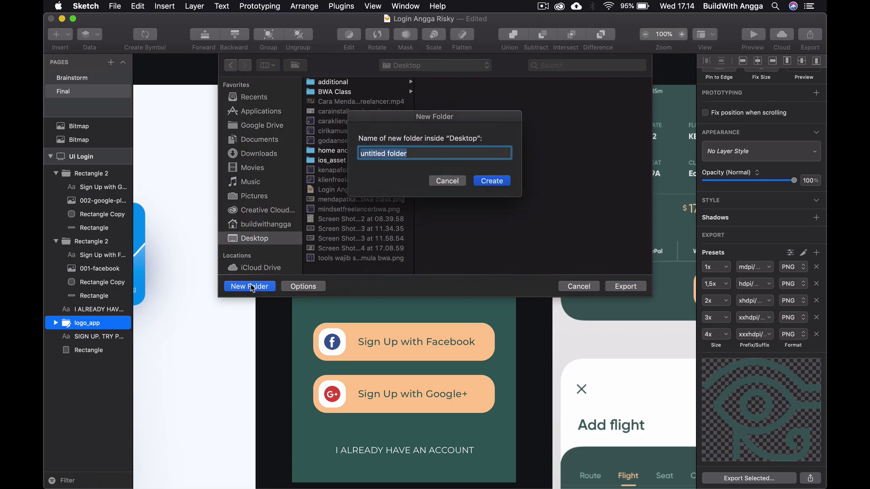
type("ass")
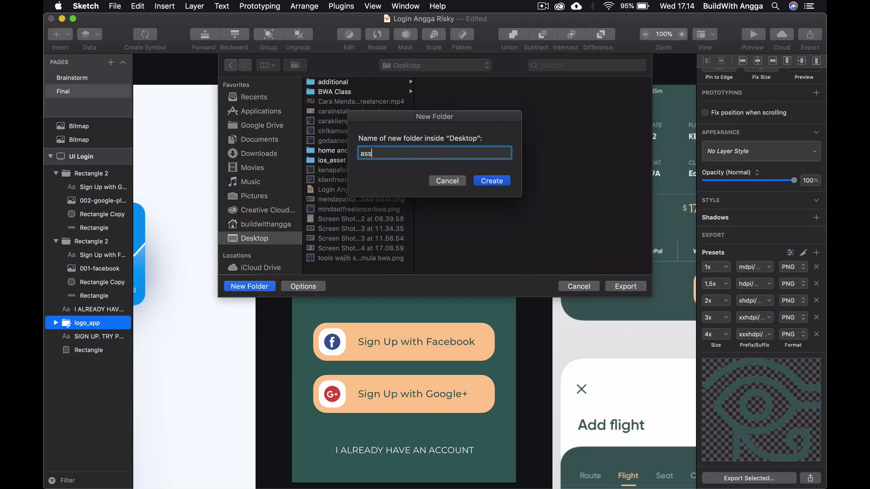
type("et_login_lu")
type("xury")
key("Return")
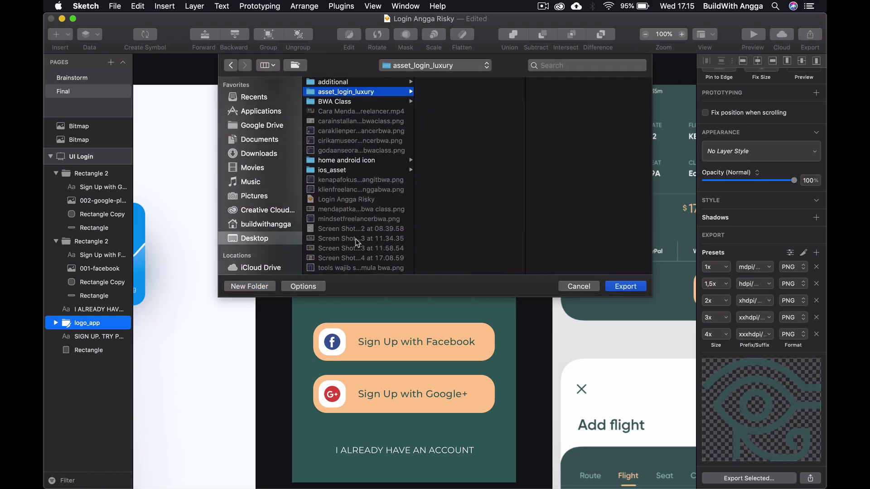
left_click(616, 286)
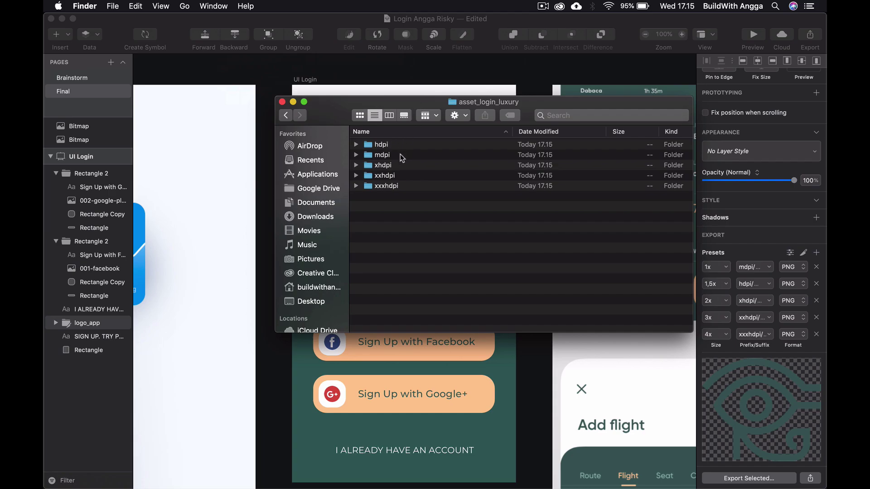
Preview xxxhdpi/logo_app.png in Finder, then return to the Sketch design
double_click(402, 183)
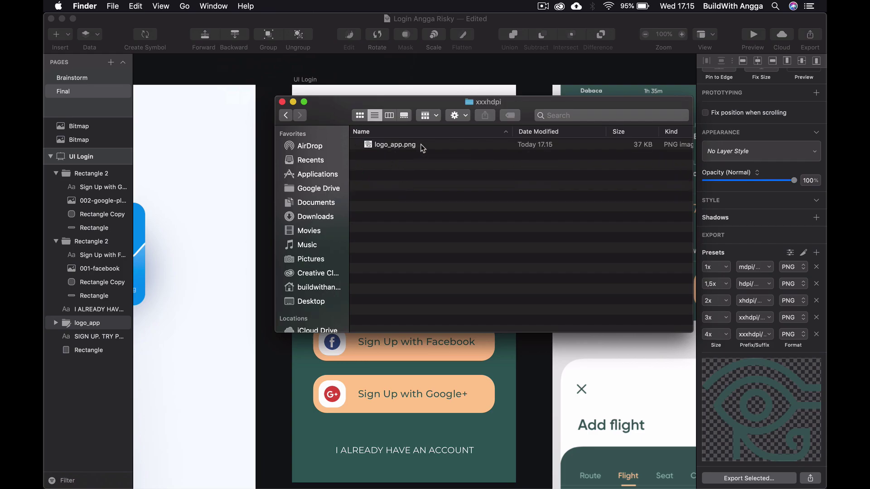
double_click(420, 145)
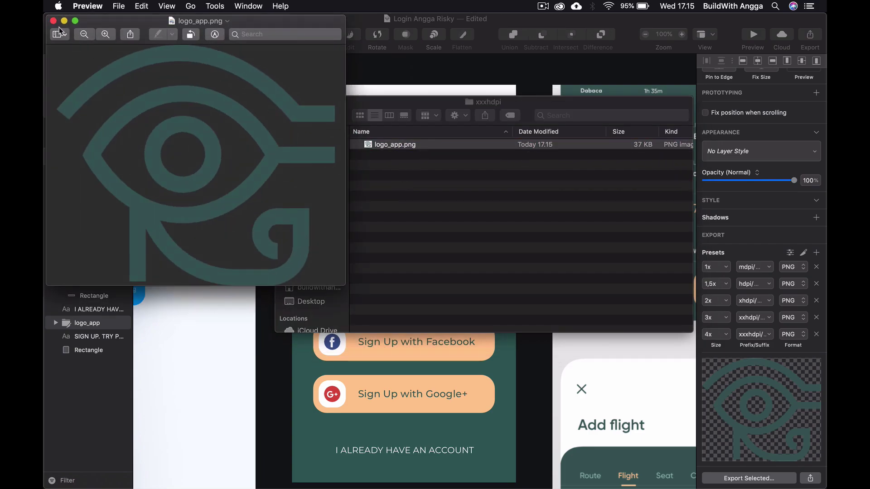
left_click(53, 21)
left_click(285, 116)
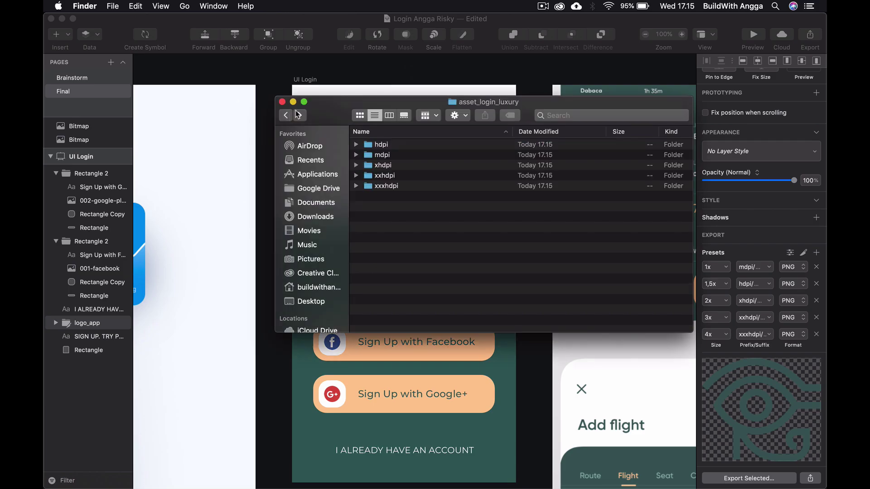
key("super+Tab")
scroll(411, 202, "down", 2)
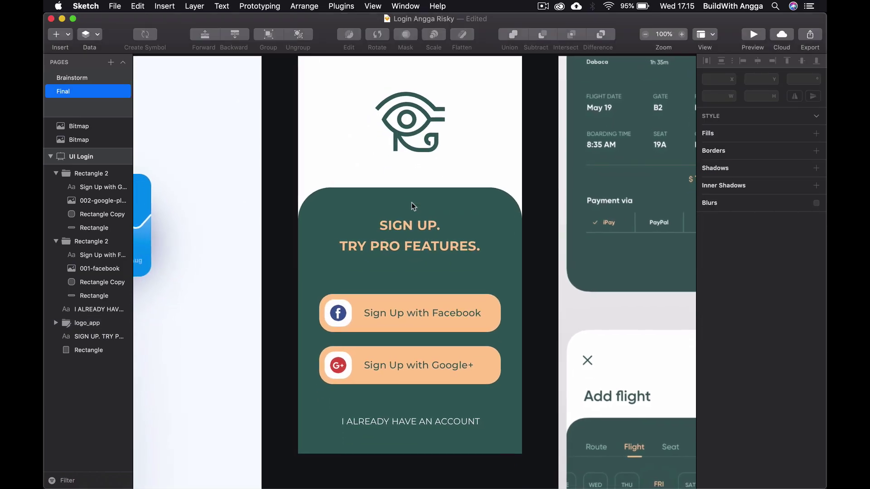
Select the Facebook icon image inside the Sign Up with Facebook button
left_click(344, 330)
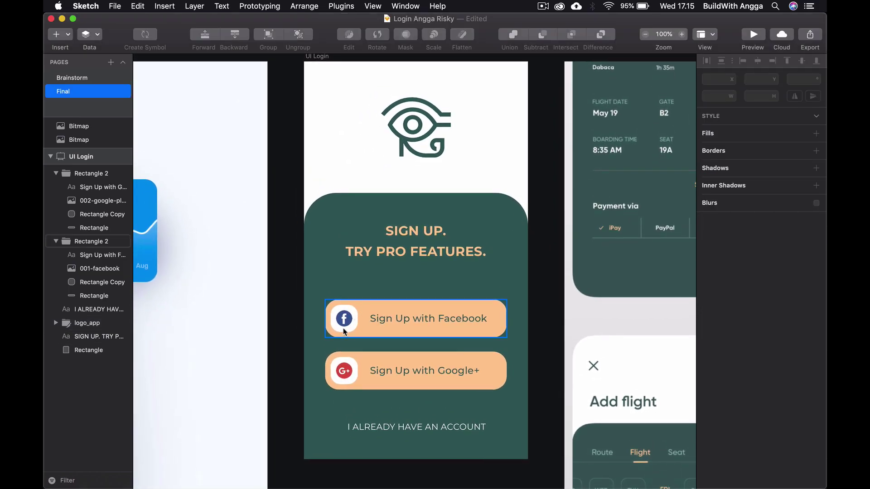
double_click(344, 330)
left_click(347, 320)
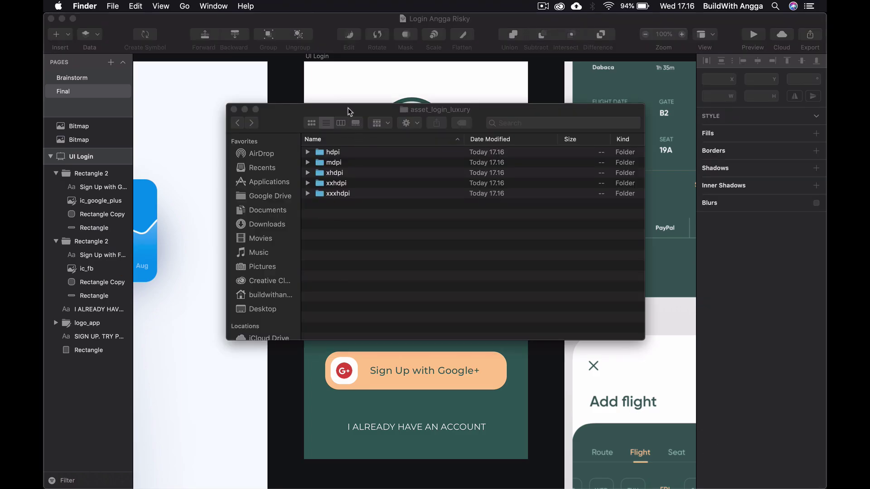
In Finder, open the xxxhdpi folder and Quick Look ic_fb.png
left_click_drag(349, 112, 339, 114)
double_click(349, 198)
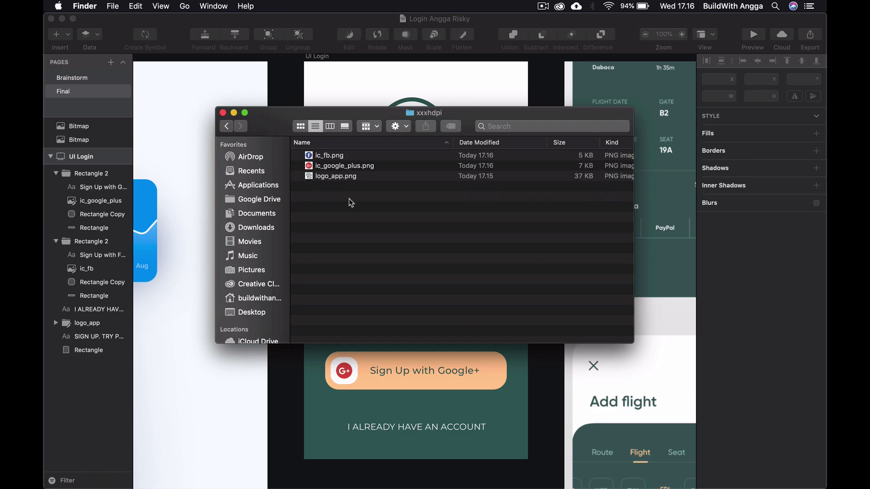
left_click(361, 155)
key("space")
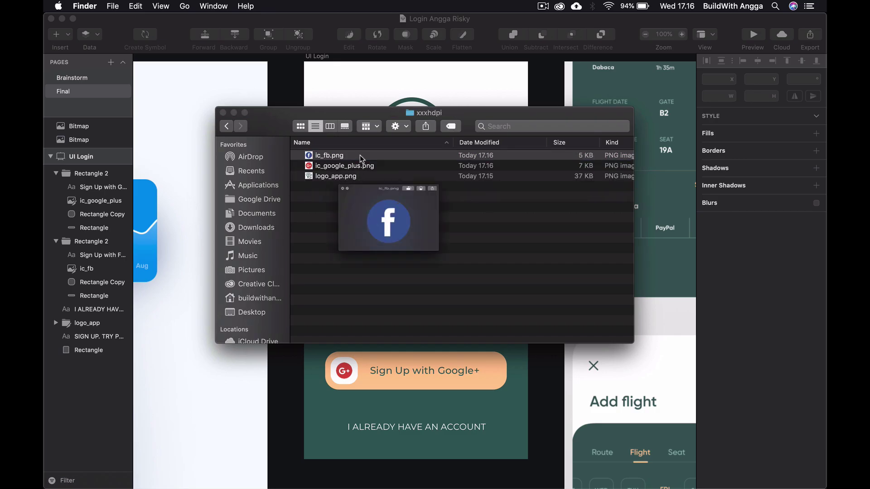
key("space")
key("space")
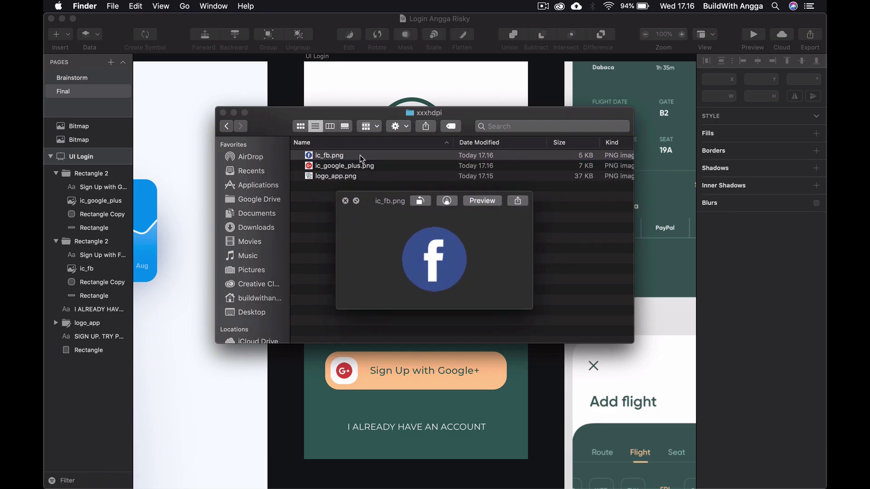
Quick Look ic_google_plus.png and logo_app.png to confirm they exported correctly
key("space")
key("Down")
key("space")
key("space")
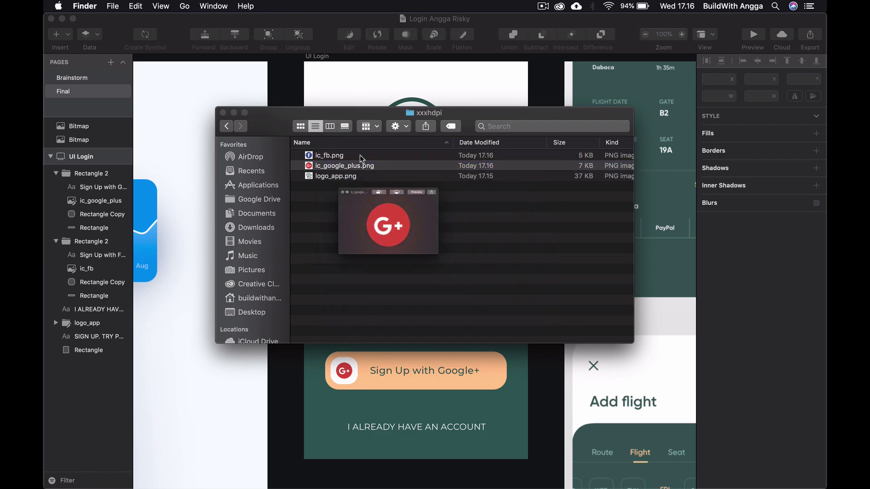
key("Down")
key("space")
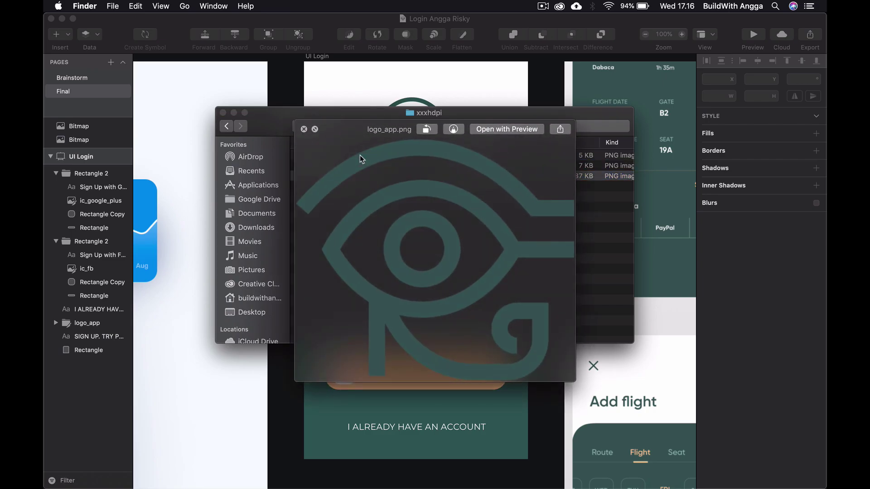
key("space")
Bring Sketch back to the front and select the dark green sign-up panel on UI Login
left_click(557, 78)
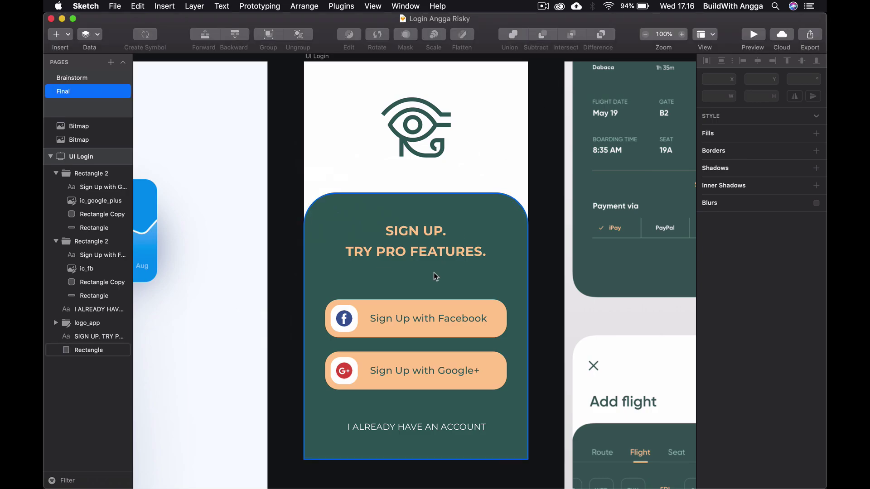
left_click(434, 275)
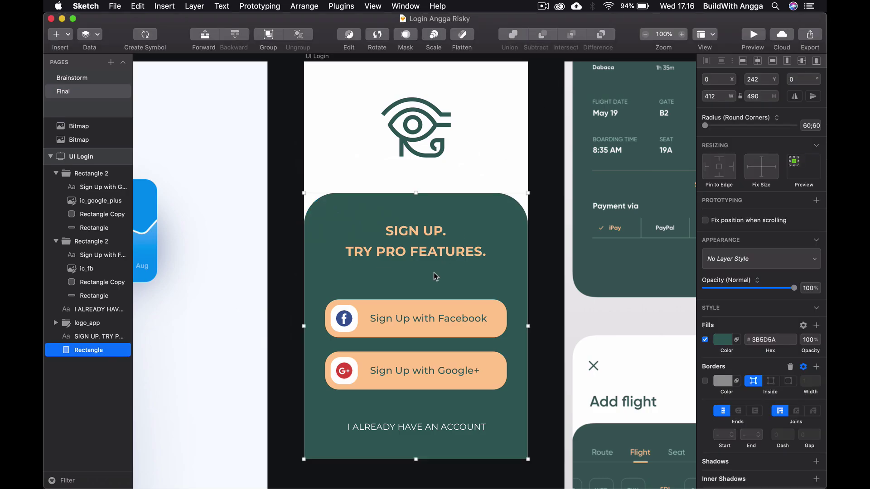